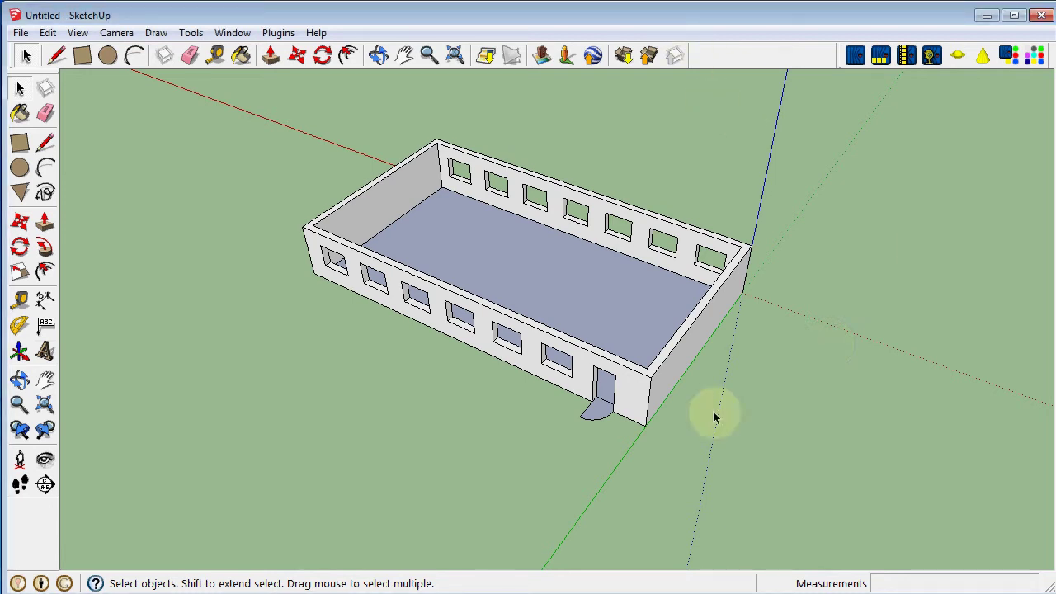
Orbit the view to see the roofless walled building from another side.
{"action": "mouse_move", "coordinate": [547, 384]}
{"action": "middle_mouse_down"}
{"action": "mouse_move", "coordinate": [767, 388]}
{"action": "mouse_move", "coordinate": [827, 327]}
{"action": "mouse_move", "coordinate": [825, 354]}
{"action": "mouse_move", "coordinate": [719, 365]}
{"action": "mouse_move", "coordinate": [884, 284]}
{"action": "mouse_move", "coordinate": [874, 278]}
{"action": "mouse_move", "coordinate": [779, 350]}
{"action": "middle_mouse_up"}
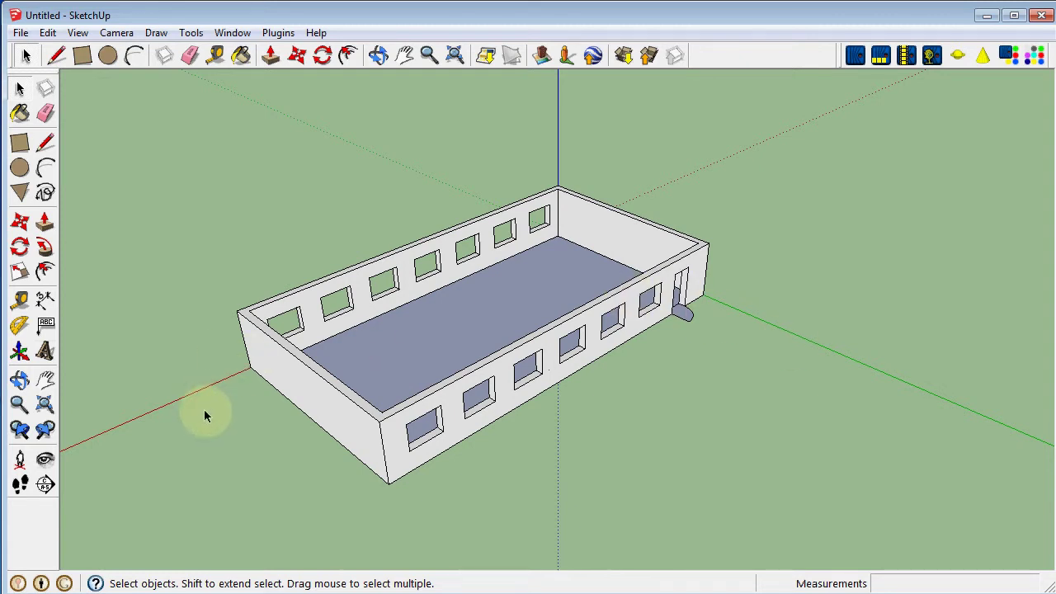
Place a section plane on the building's floor and select it.
{"action": "left_click", "coordinate": [46, 487]}
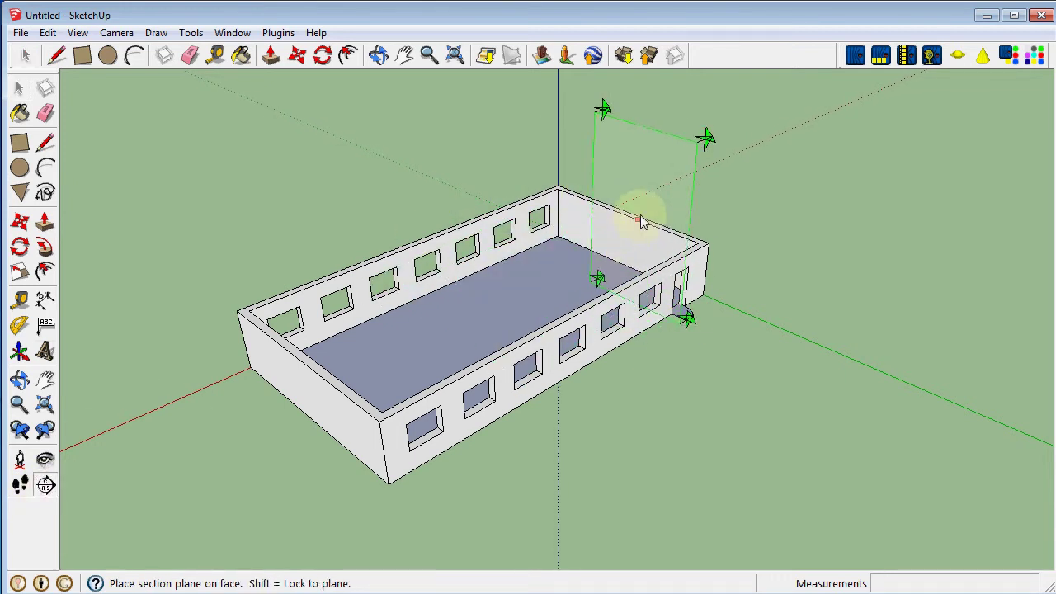
{"action": "left_click", "coordinate": [544, 268]}
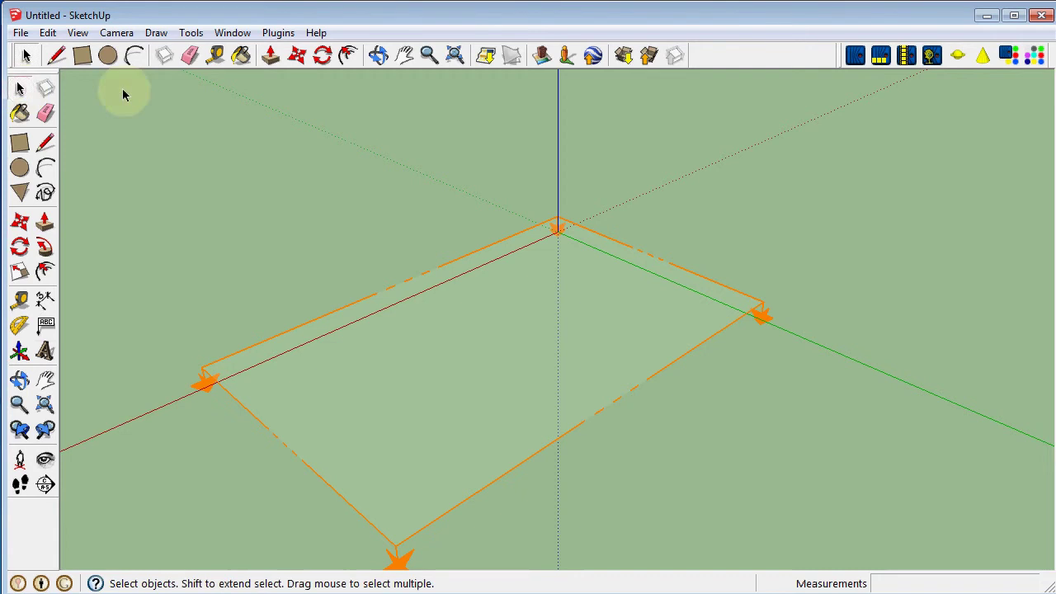
{"action": "left_click", "coordinate": [558, 225]}
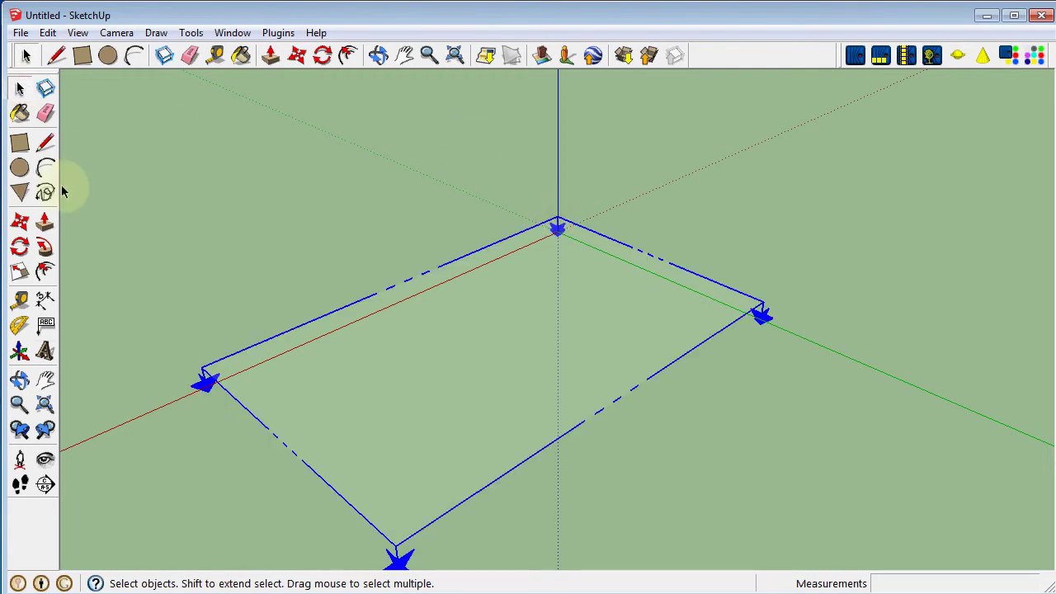
Move the section plane up the blue axis to 1200 mm above the floor.
{"action": "left_click", "coordinate": [19, 221]}
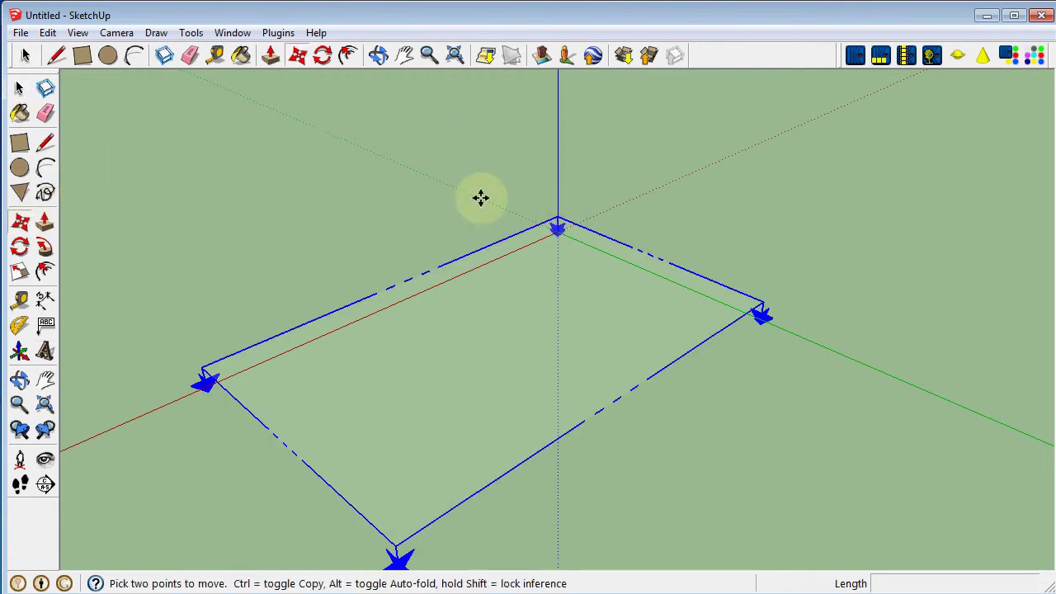
{"action": "left_click", "coordinate": [558, 220]}
{"action": "type", "text": "2500"}
{"action": "key", "text": "Return"}
{"action": "left_click", "coordinate": [557, 183]}
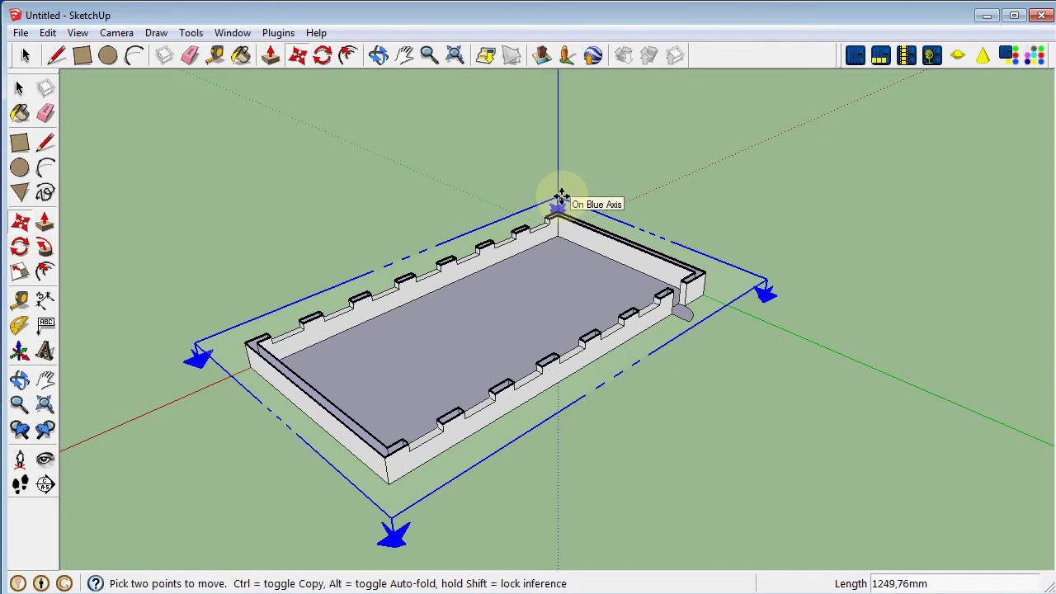
{"action": "left_click", "coordinate": [561, 198]}
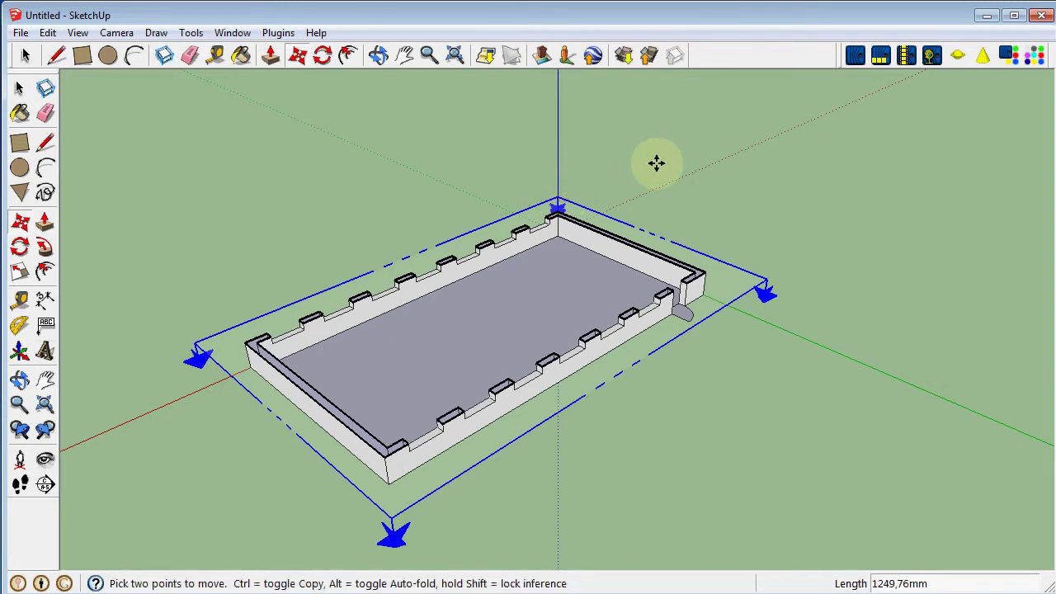
{"action": "type", "text": "1200"}
{"action": "key", "text": "Return"}
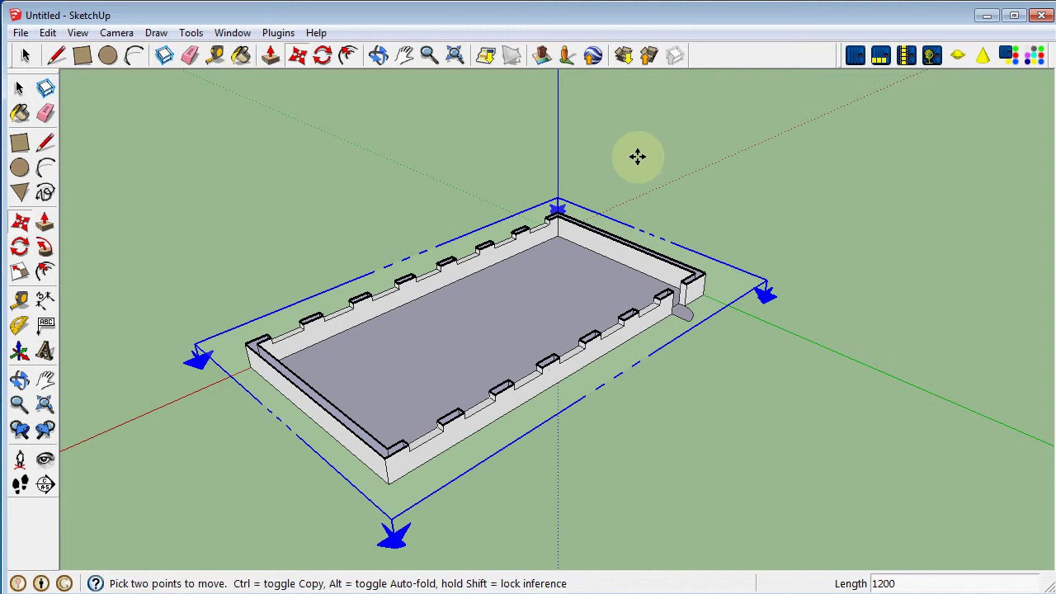
{"action": "left_click", "coordinate": [117, 33]}
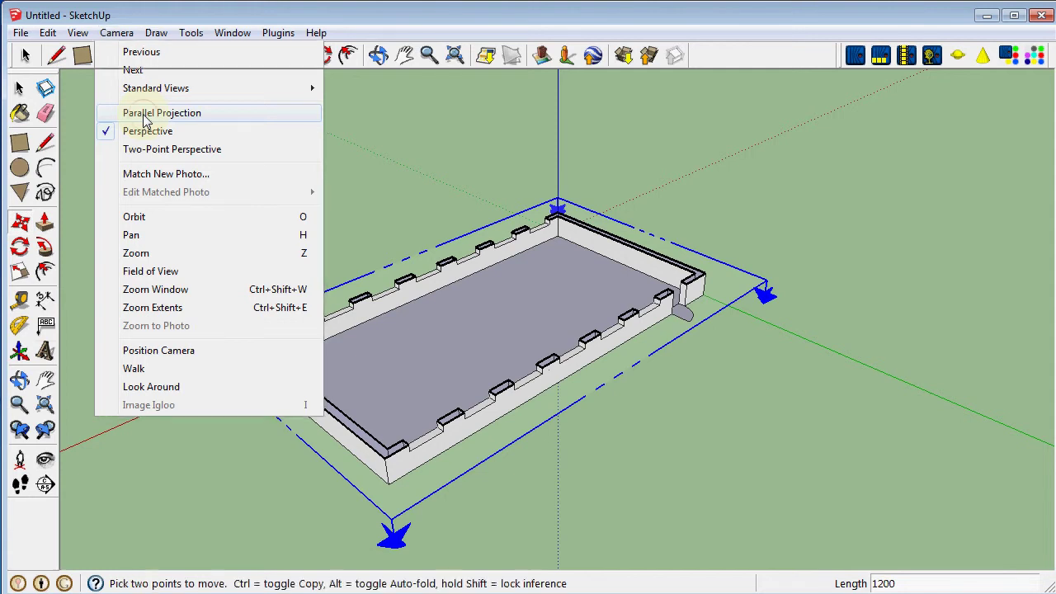
Switch the camera to Parallel Projection and the standard Top view.
{"action": "left_click", "coordinate": [144, 115]}
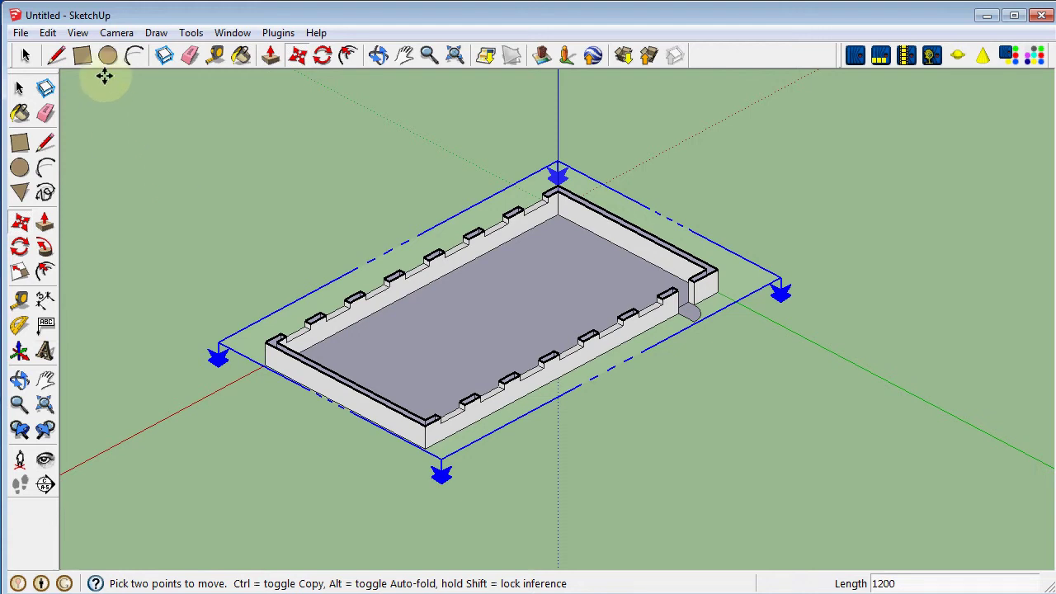
{"action": "left_click", "coordinate": [123, 36]}
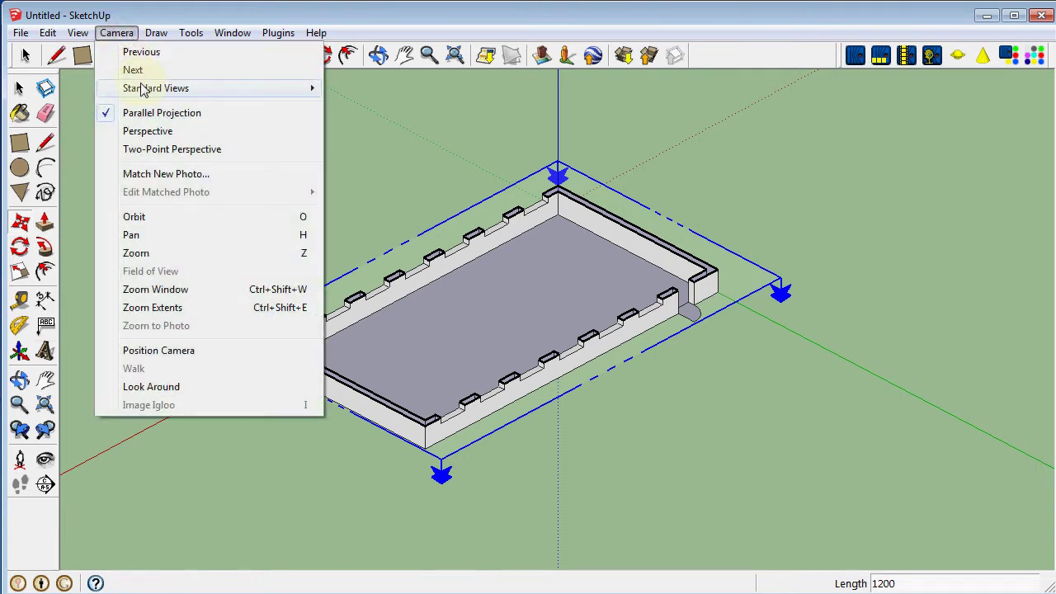
{"action": "mouse_move", "coordinate": [156, 88]}
{"action": "left_click", "coordinate": [355, 88]}
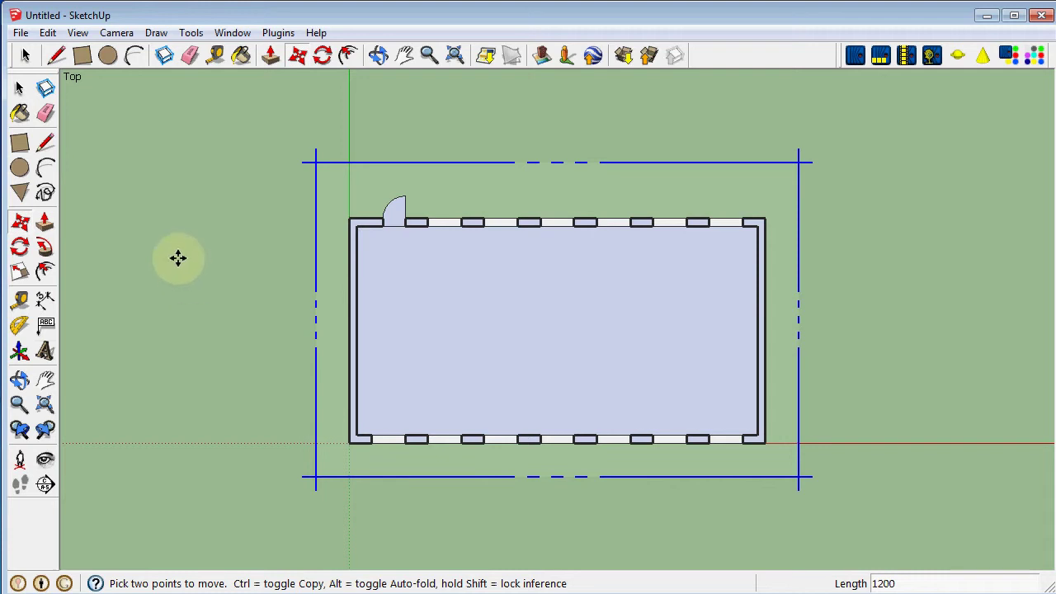
{"action": "left_click", "coordinate": [234, 33]}
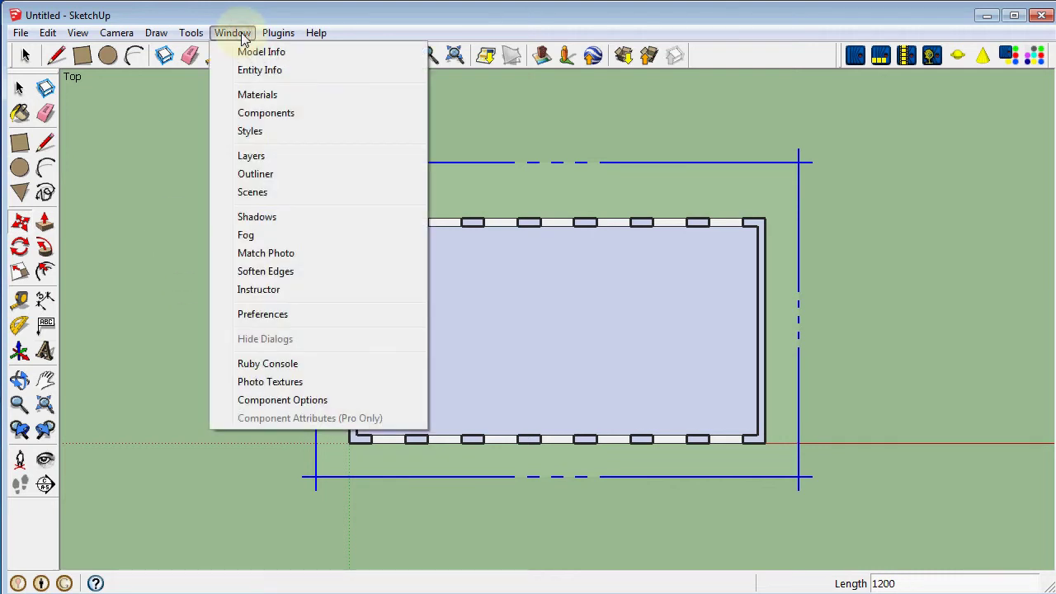
Add a new layer named leikkaustaso in the Layers panel.
{"action": "left_click", "coordinate": [251, 156]}
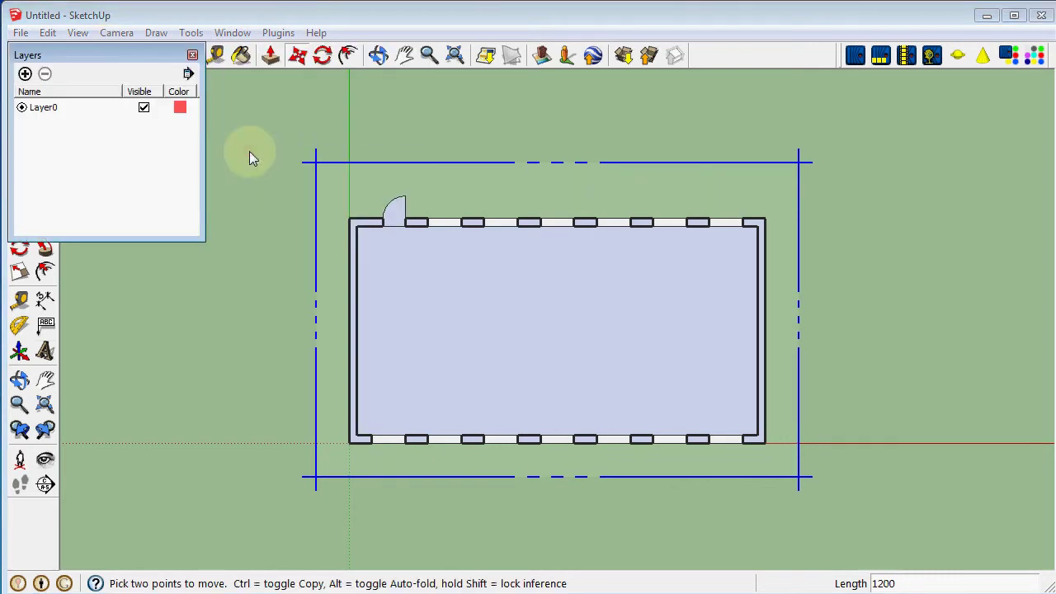
{"action": "left_click_drag", "start_coordinate": [110, 49], "coordinate": [226, 143]}
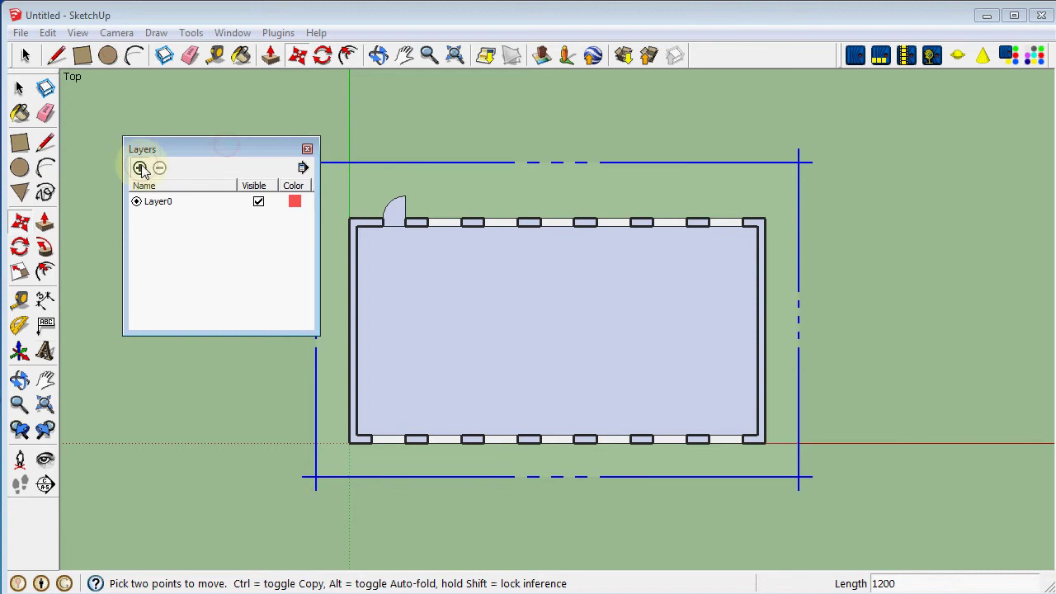
{"action": "left_click", "coordinate": [139, 167]}
{"action": "type", "text": "leikkaustaso"}
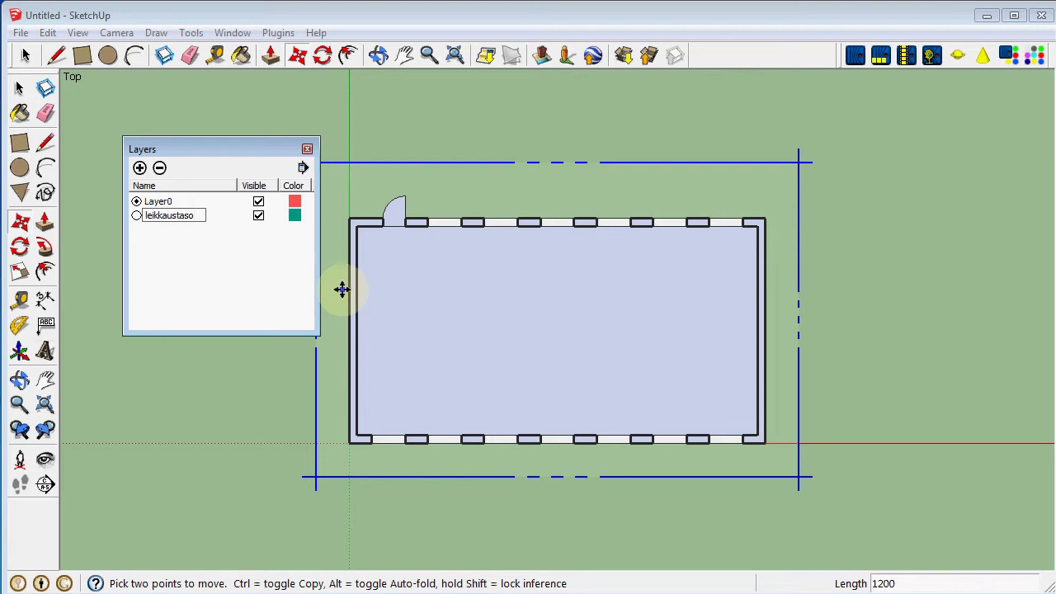
Assign the section plane to leikkaustaso in Entity Info and make that layer invisible.
{"action": "left_click", "coordinate": [231, 33]}
{"action": "left_click", "coordinate": [248, 69]}
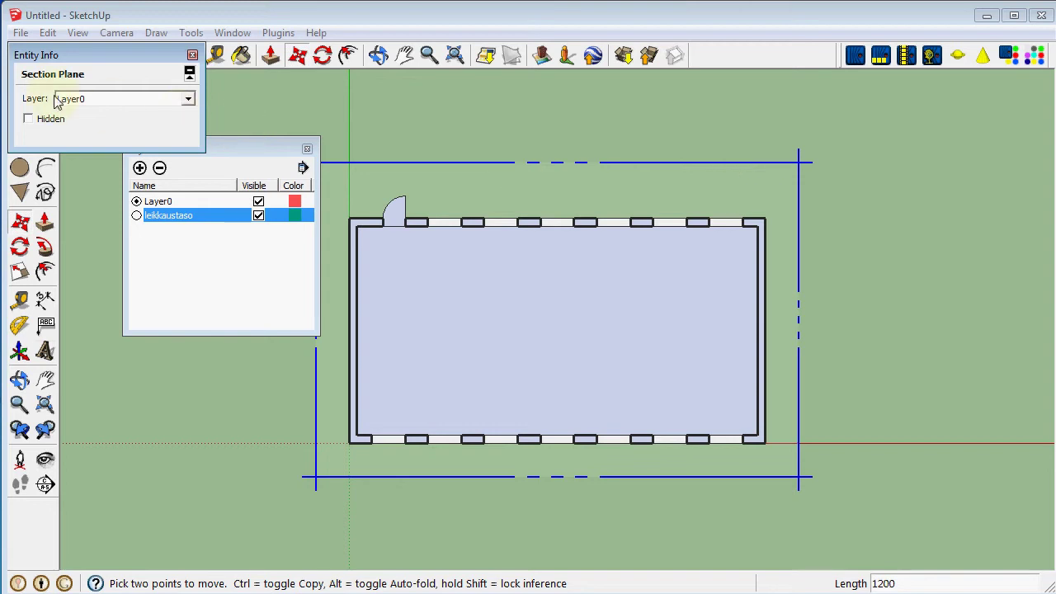
{"action": "left_click", "coordinate": [188, 99]}
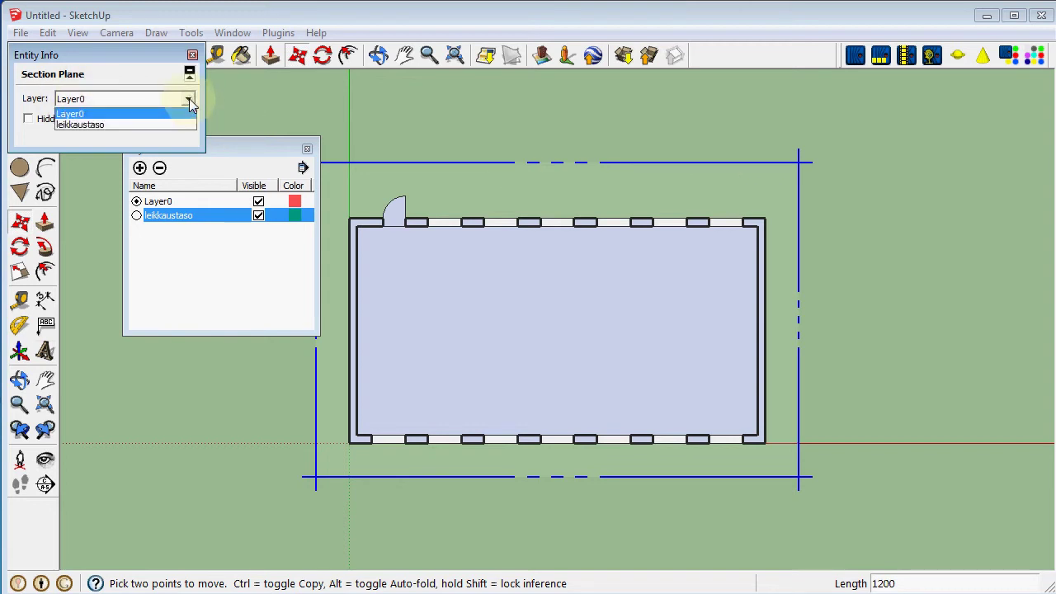
{"action": "left_click", "coordinate": [151, 124]}
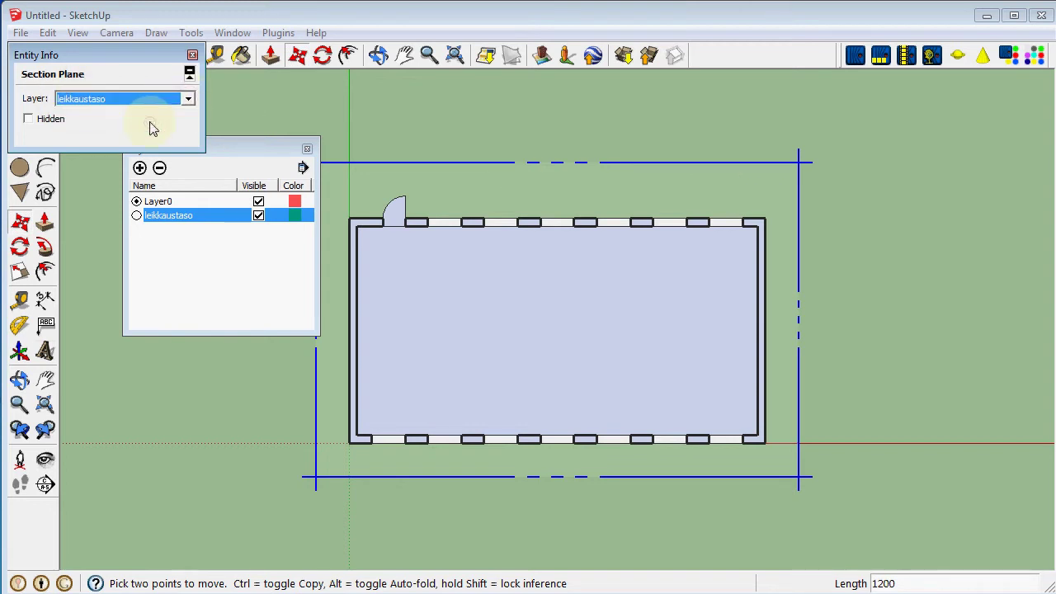
{"action": "left_click", "coordinate": [258, 216]}
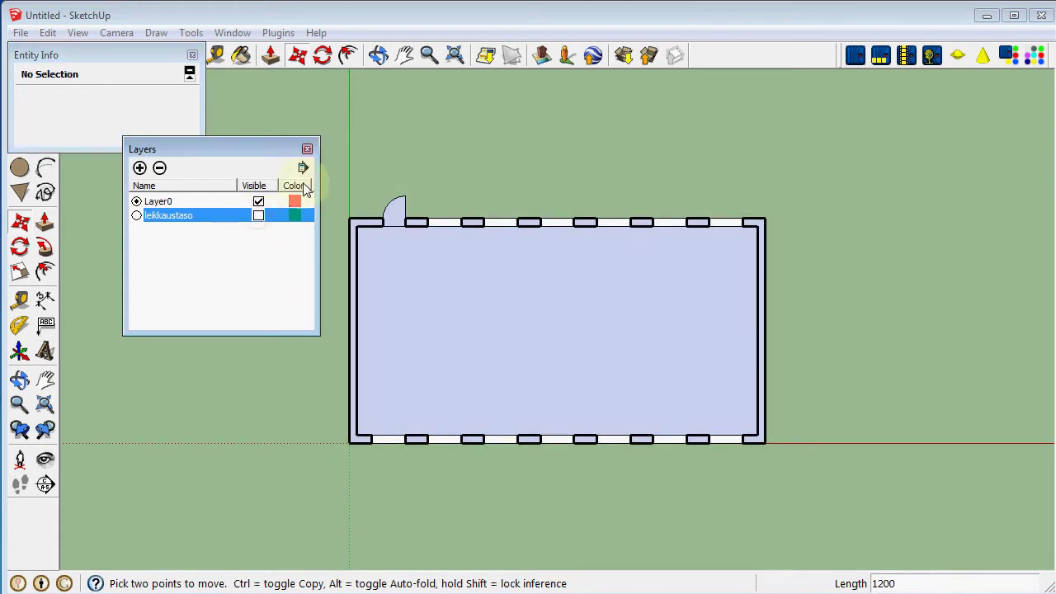
{"action": "left_click", "coordinate": [307, 148]}
{"action": "left_click", "coordinate": [192, 54]}
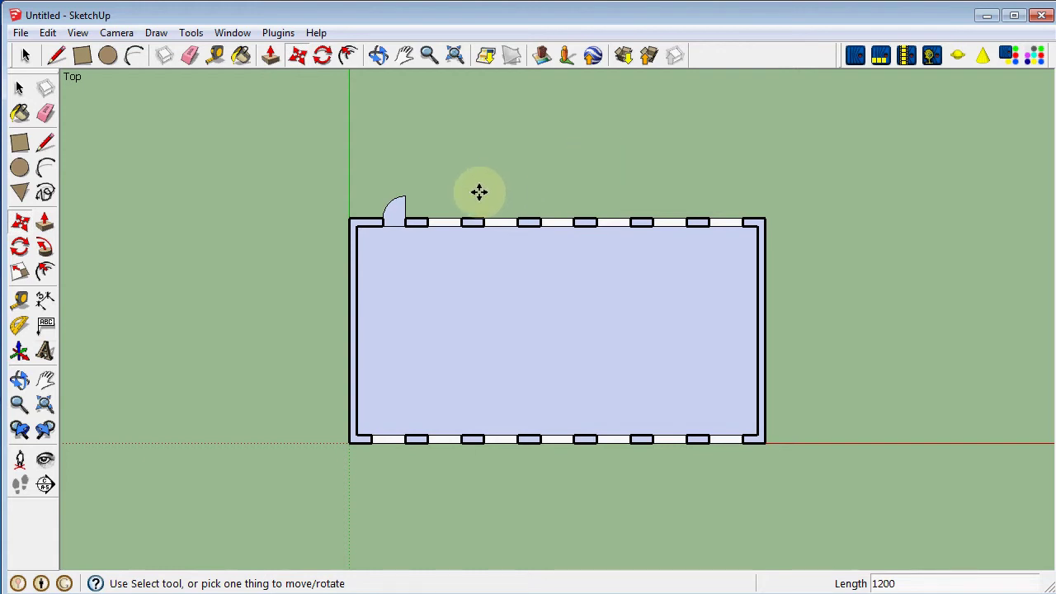
Paint the cut walls with black Color_009 from the Colors material collection.
{"action": "left_click", "coordinate": [242, 58]}
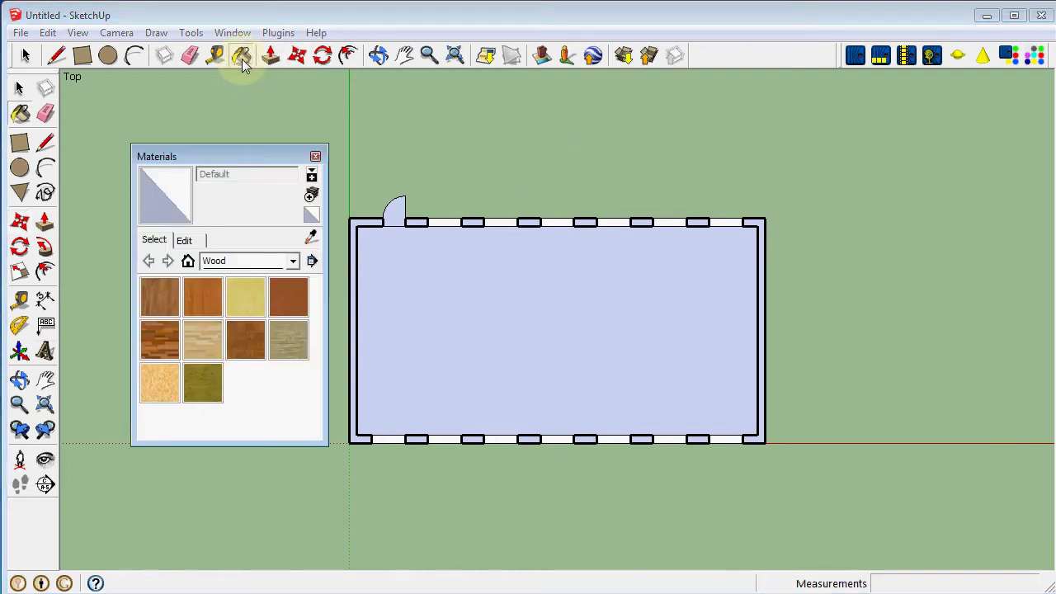
{"action": "left_click", "coordinate": [293, 261]}
{"action": "scroll", "coordinate": [275, 279], "scroll_direction": "up", "scroll_amount": 2}
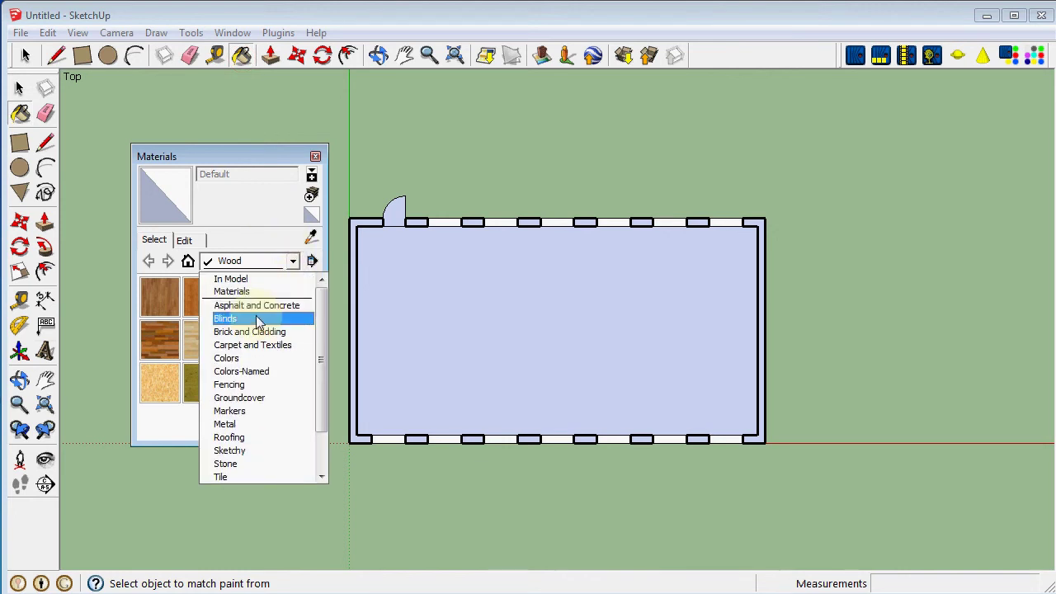
{"action": "left_click", "coordinate": [244, 358]}
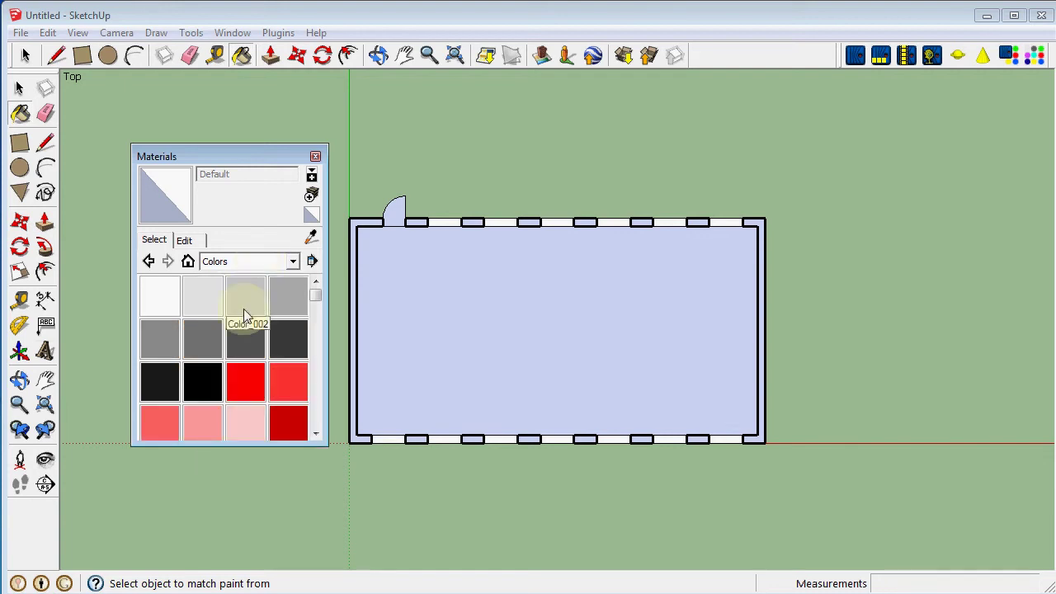
{"action": "left_click", "coordinate": [205, 381]}
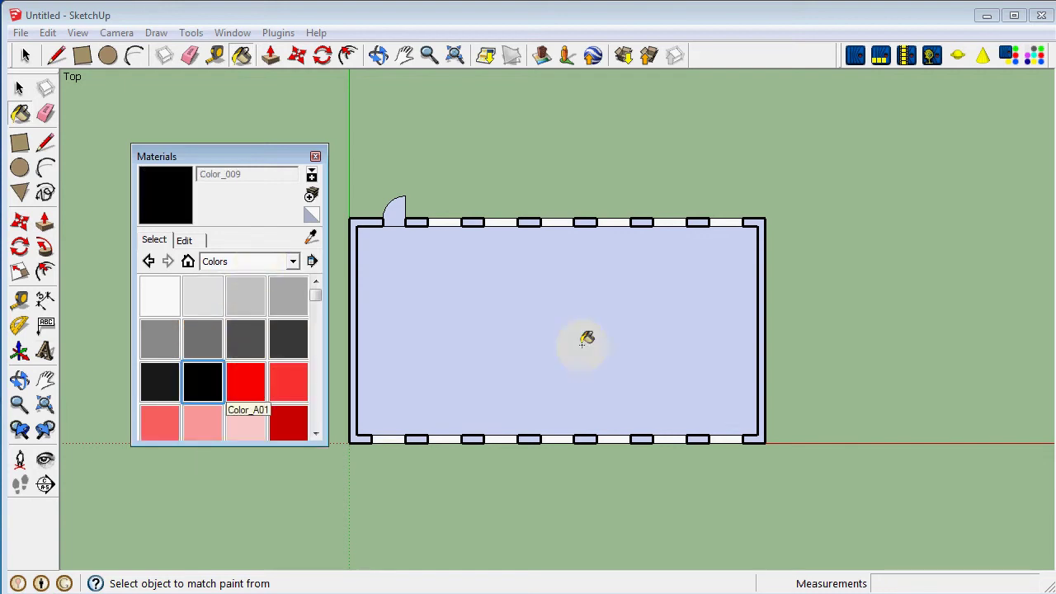
{"action": "left_click", "coordinate": [761, 258]}
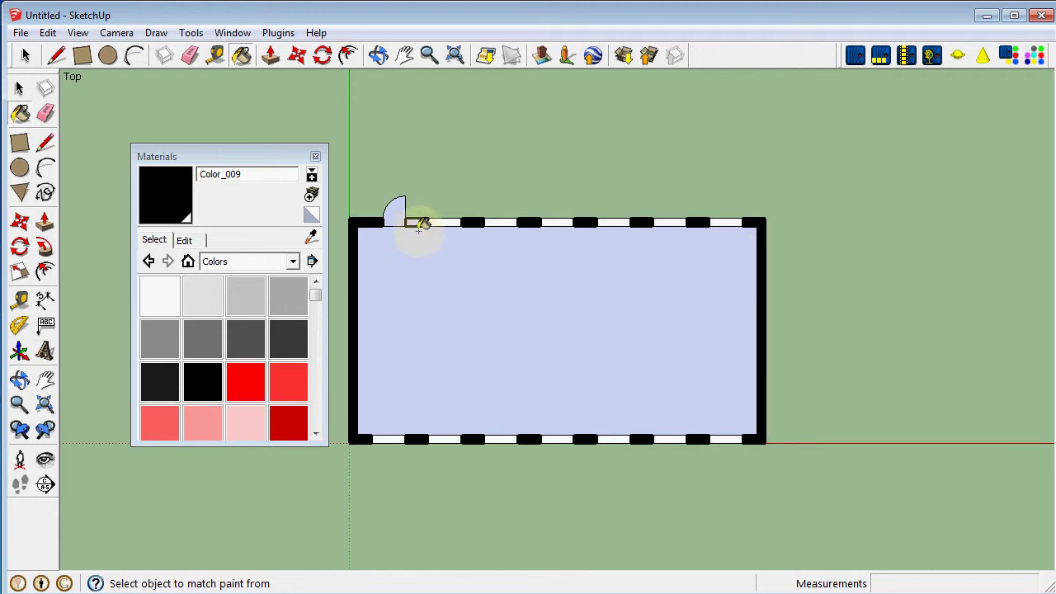
{"action": "scroll", "coordinate": [416, 218], "scroll_direction": "up", "scroll_amount": 2}
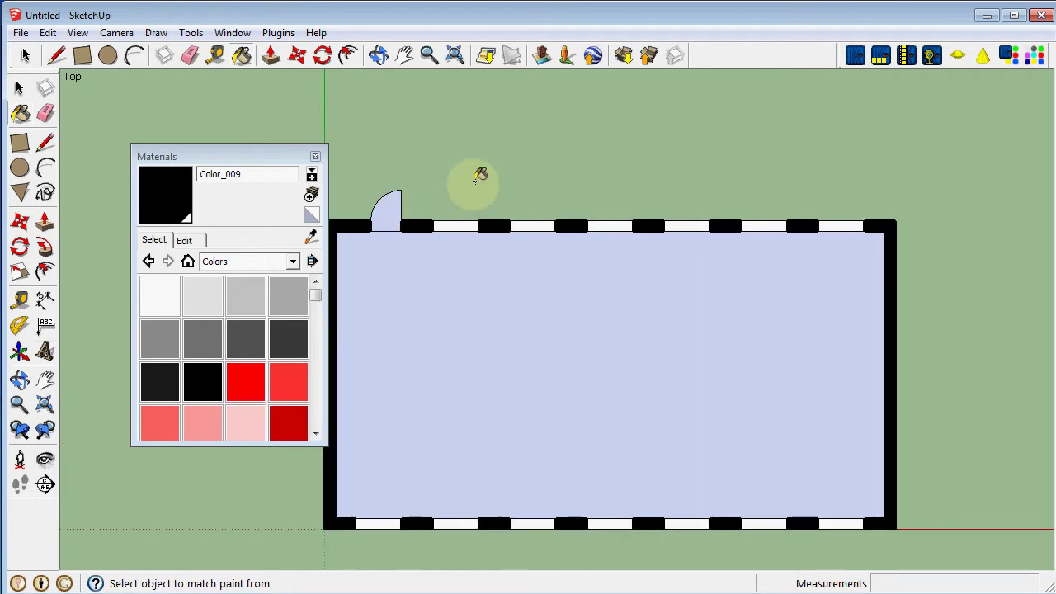
{"action": "scroll", "coordinate": [483, 175], "scroll_direction": "down", "scroll_amount": 1}
{"action": "scroll", "coordinate": [487, 174], "scroll_direction": "down", "scroll_amount": 1}
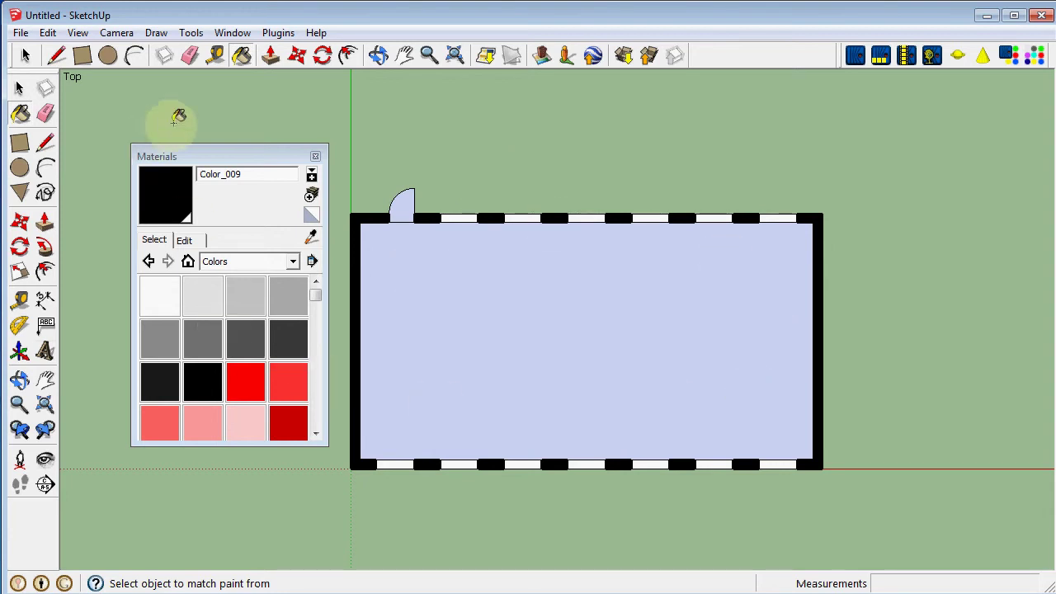
{"action": "left_click", "coordinate": [315, 156]}
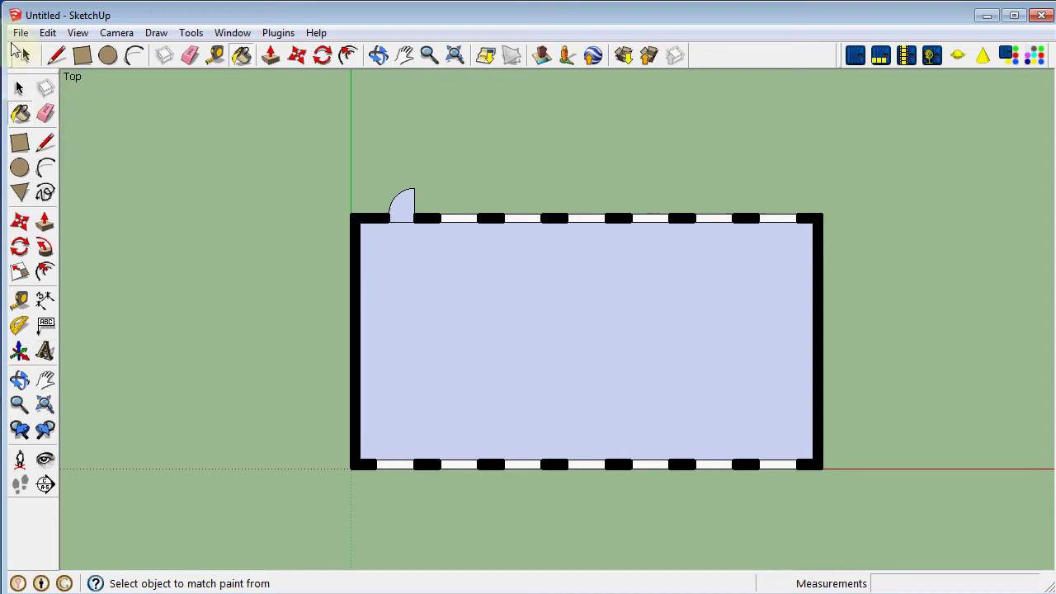
In Print Preview's printer properties, choose A3 (297 x 420mm) paper, Täysväri colour and Vaaka landscape.
{"action": "left_click", "coordinate": [21, 33]}
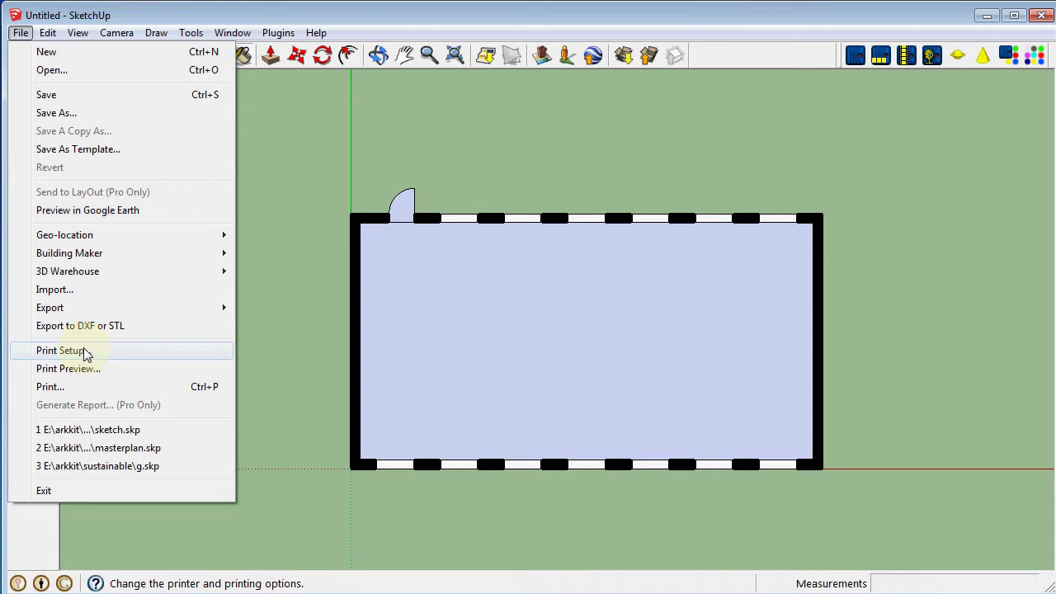
{"action": "left_click", "coordinate": [89, 371]}
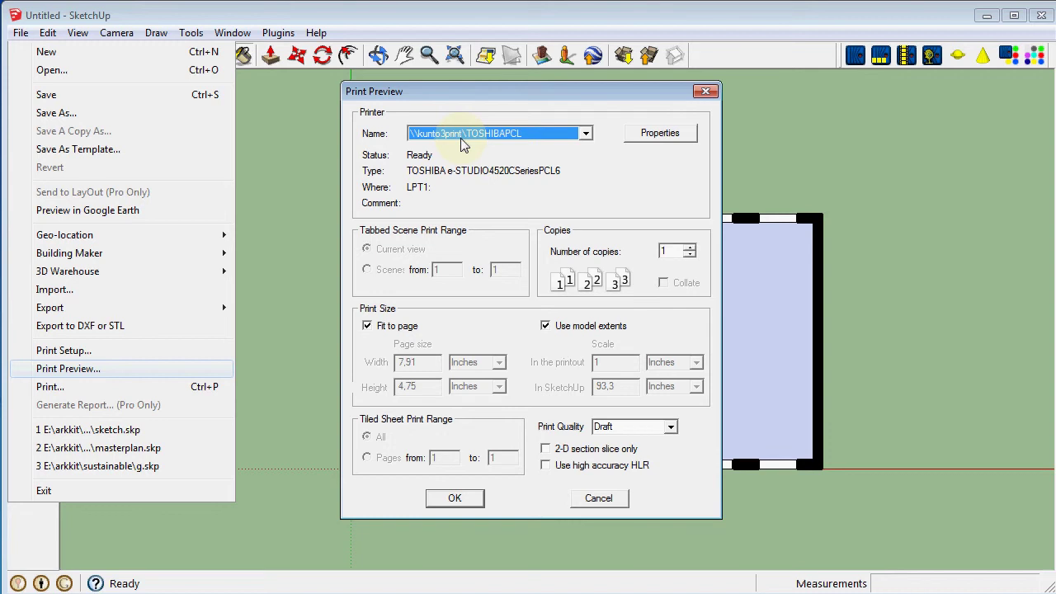
{"action": "left_click", "coordinate": [667, 144]}
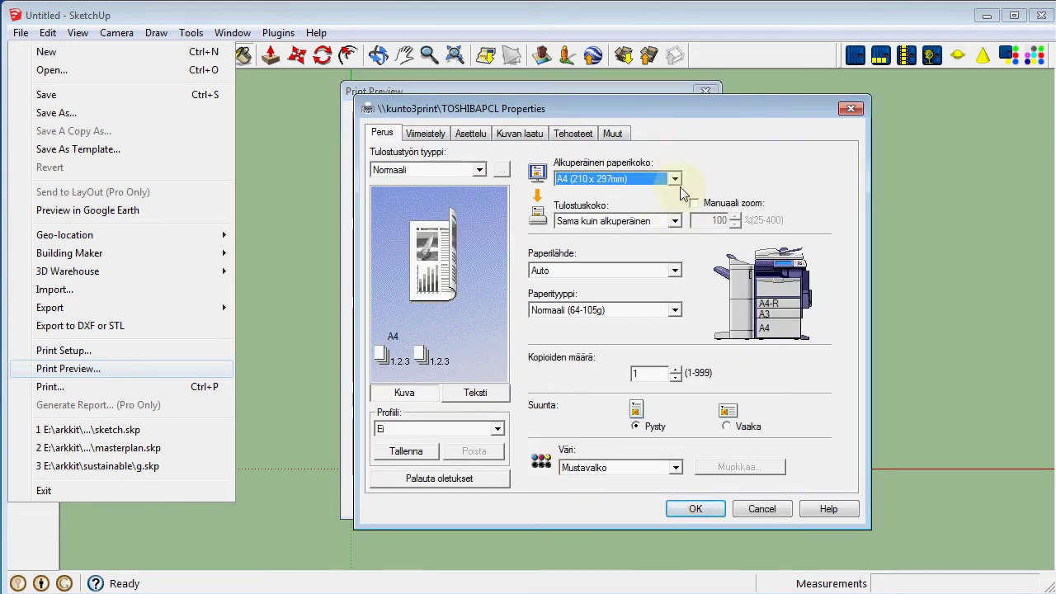
{"action": "left_click", "coordinate": [675, 179]}
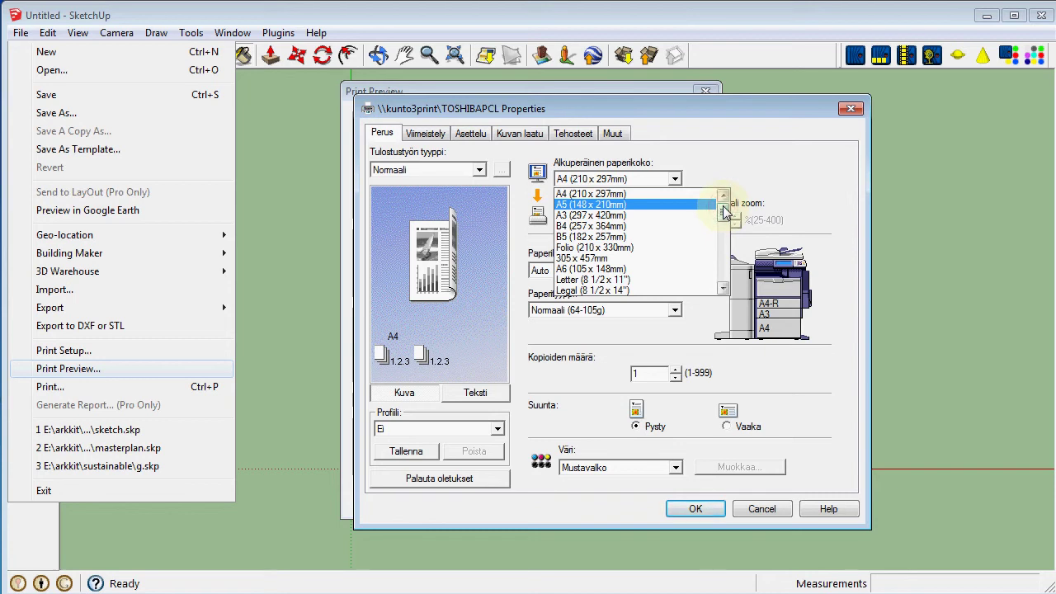
{"action": "left_click", "coordinate": [660, 215]}
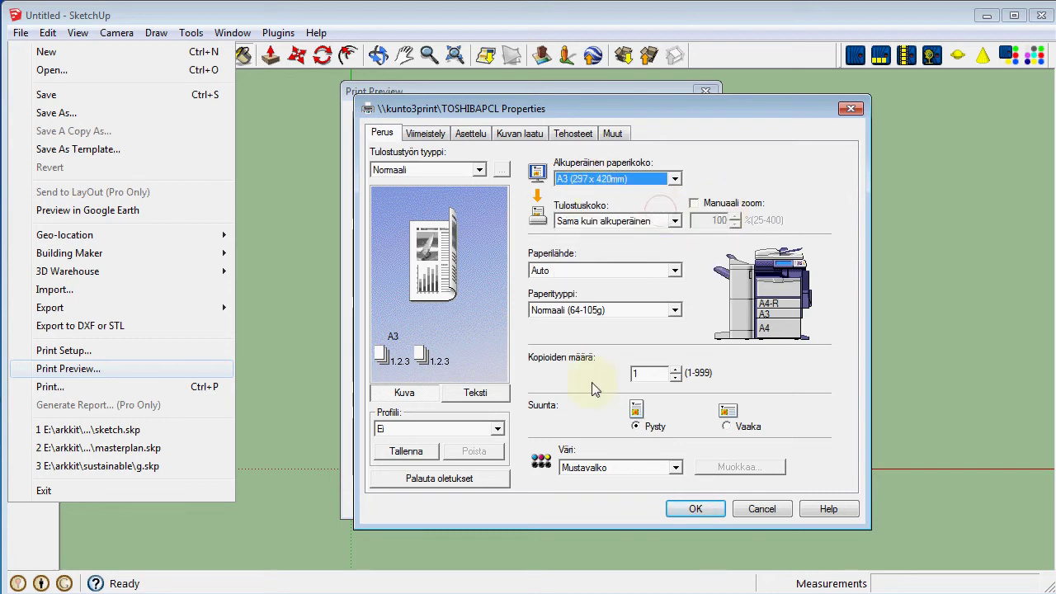
{"action": "left_click", "coordinate": [601, 468]}
{"action": "left_click", "coordinate": [592, 493]}
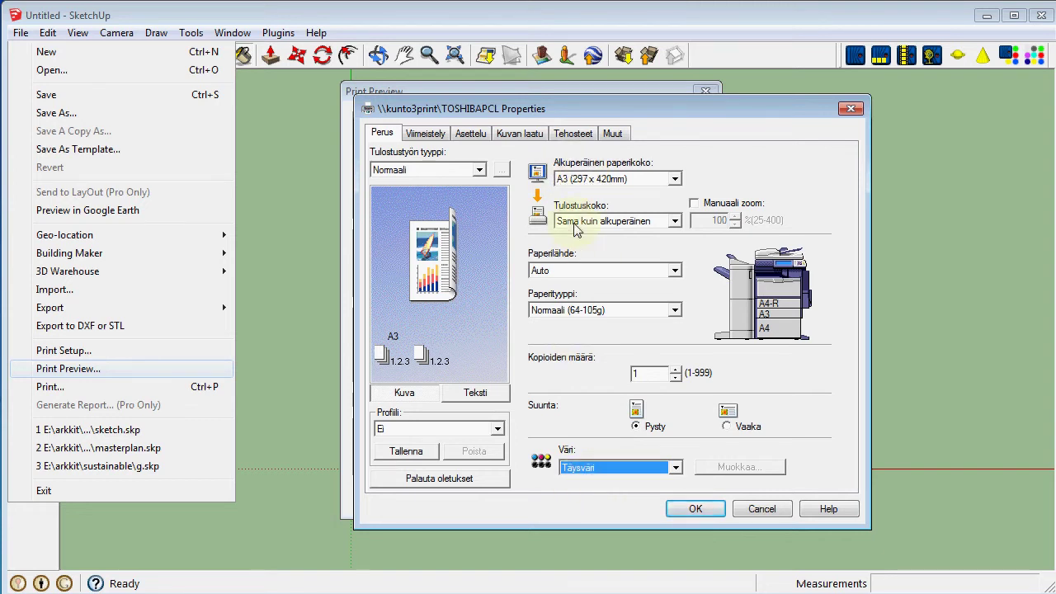
{"action": "left_click", "coordinate": [627, 550]}
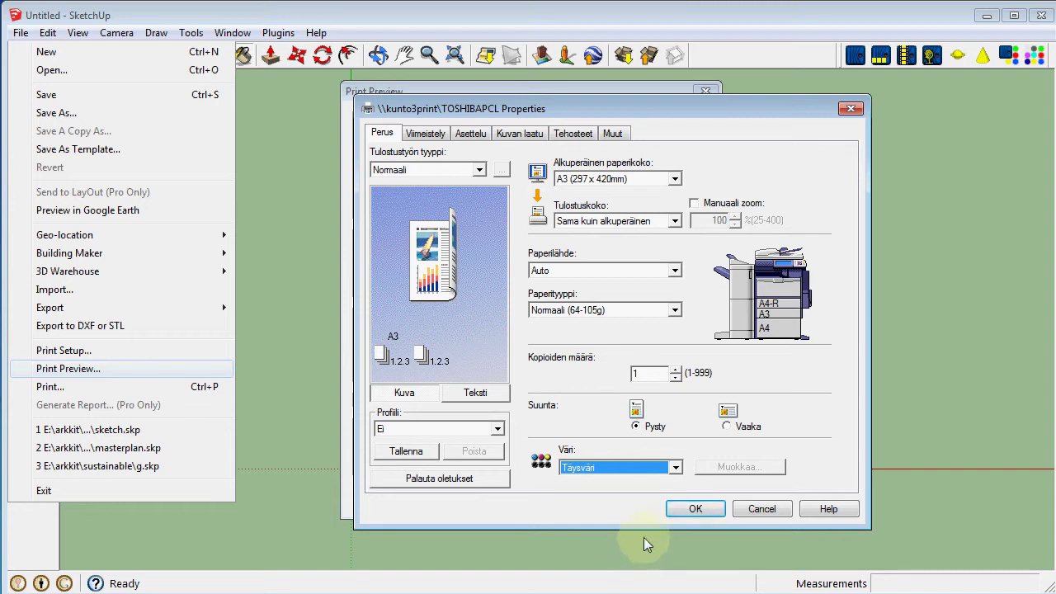
{"action": "left_click", "coordinate": [715, 418]}
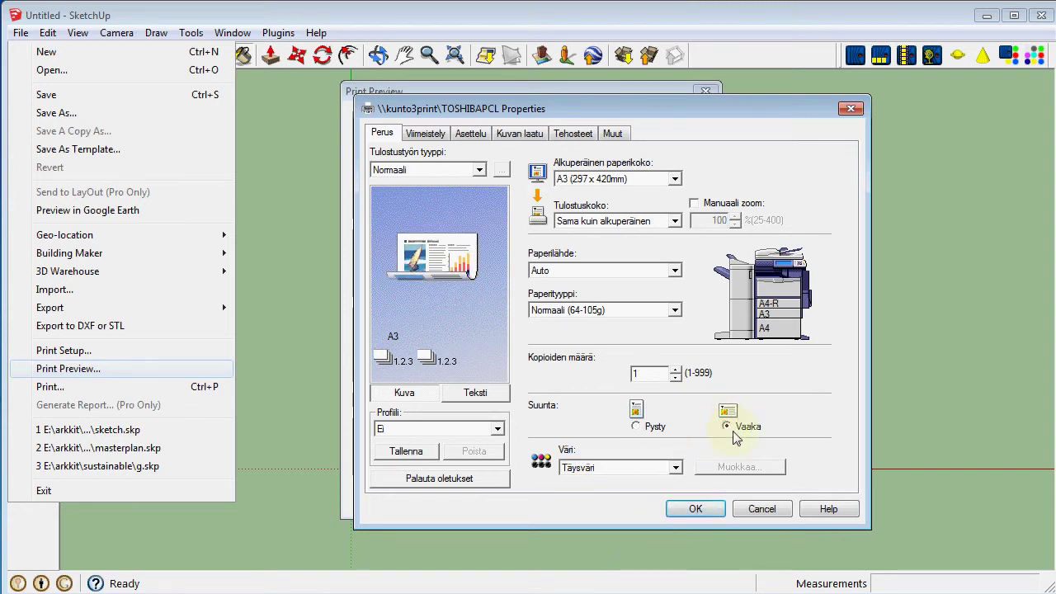
{"action": "left_click", "coordinate": [689, 500]}
{"action": "left_click", "coordinate": [695, 509]}
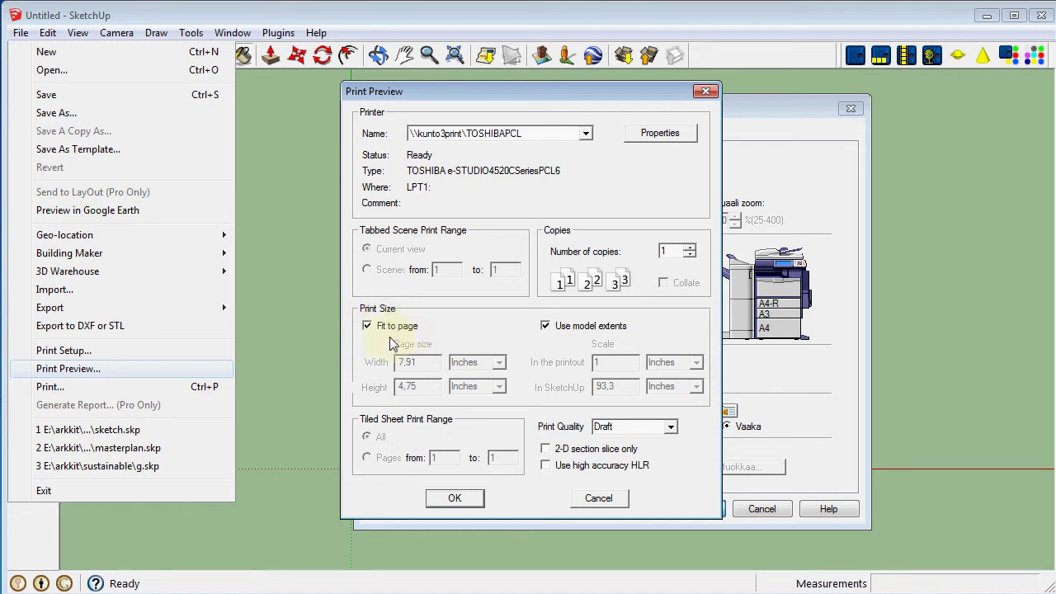
Turn off Fit to page and set the scale and page-size units to millimetres.
{"action": "left_click", "coordinate": [367, 327]}
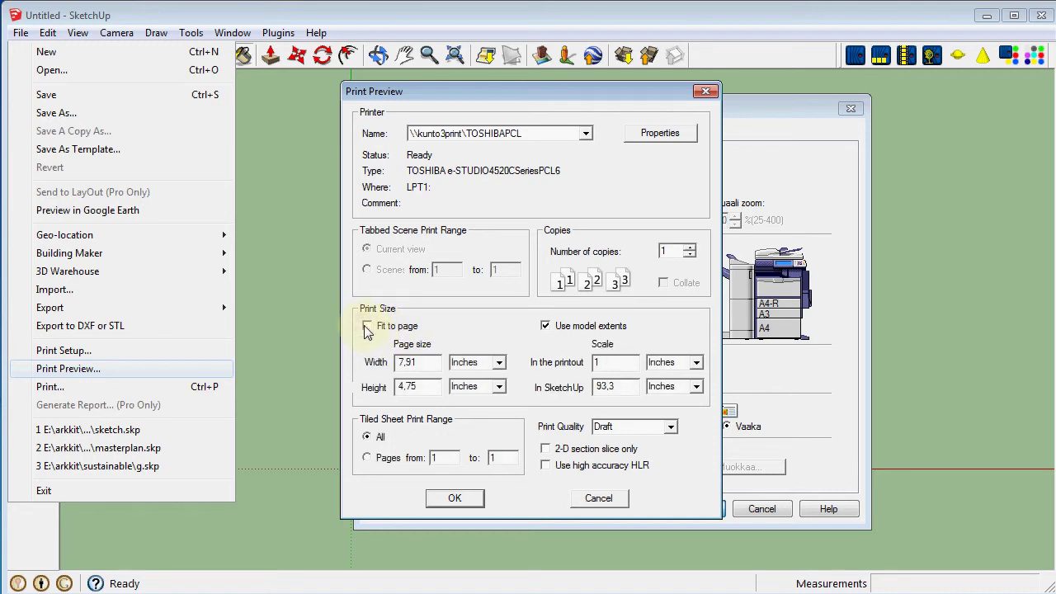
{"action": "left_click", "coordinate": [696, 363]}
{"action": "left_click", "coordinate": [677, 386]}
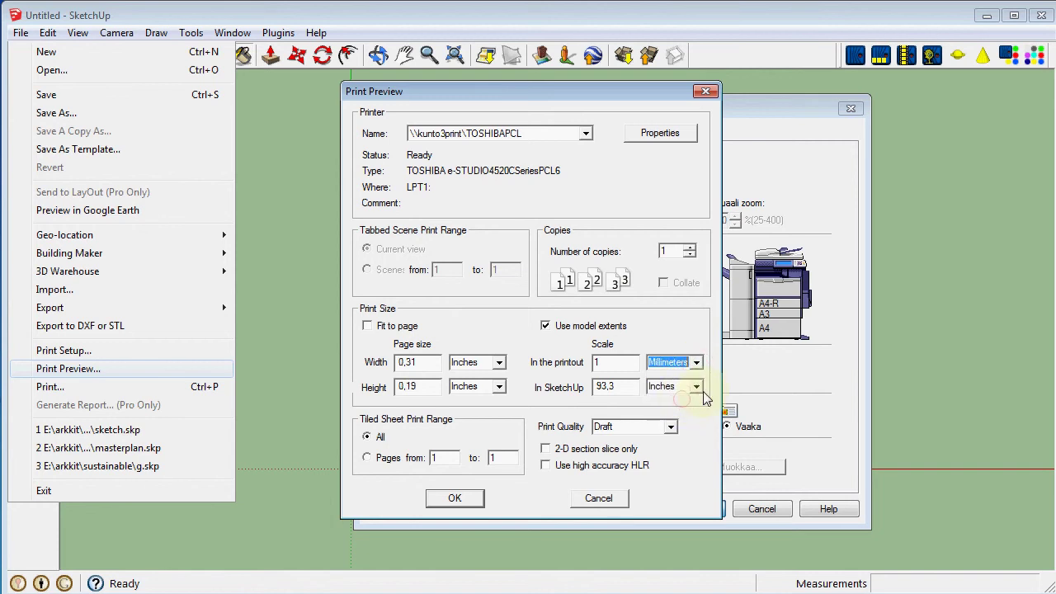
{"action": "left_click", "coordinate": [697, 387]}
{"action": "left_click", "coordinate": [681, 421]}
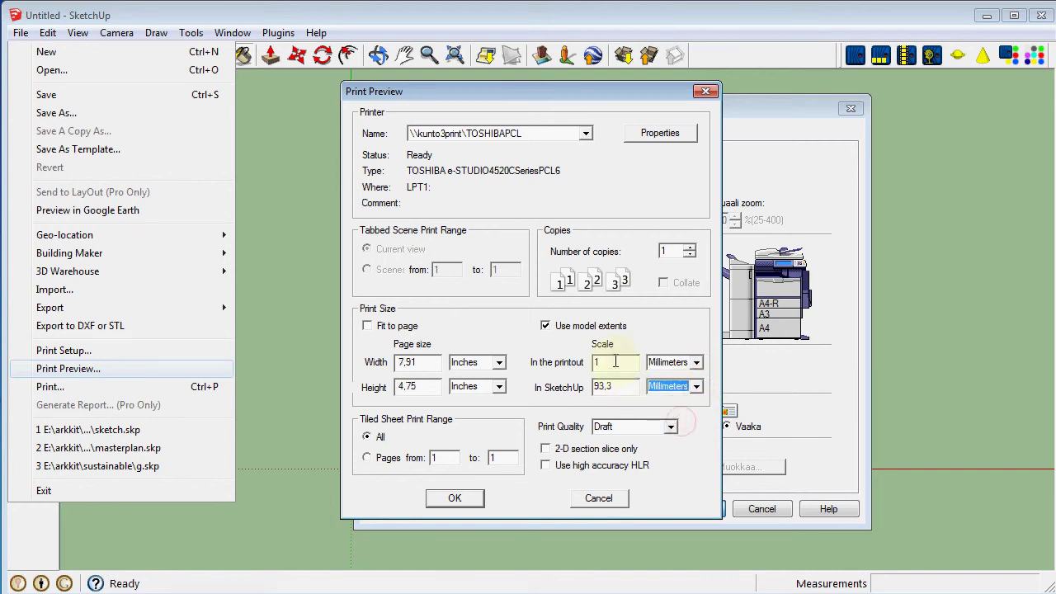
{"action": "double_click", "coordinate": [622, 388]}
{"action": "type", "text": "50"}
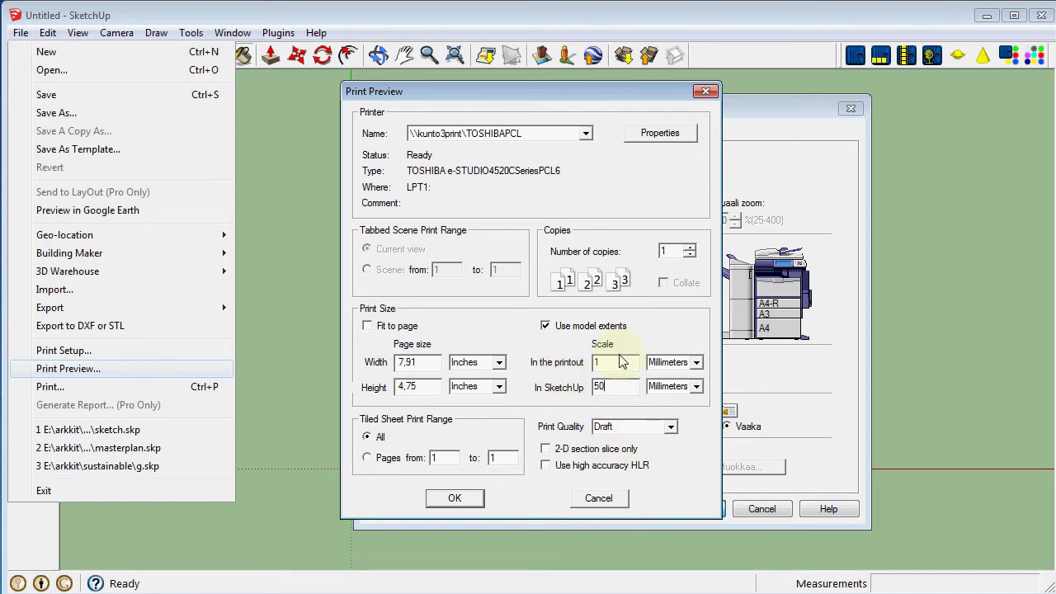
{"action": "left_click", "coordinate": [499, 363]}
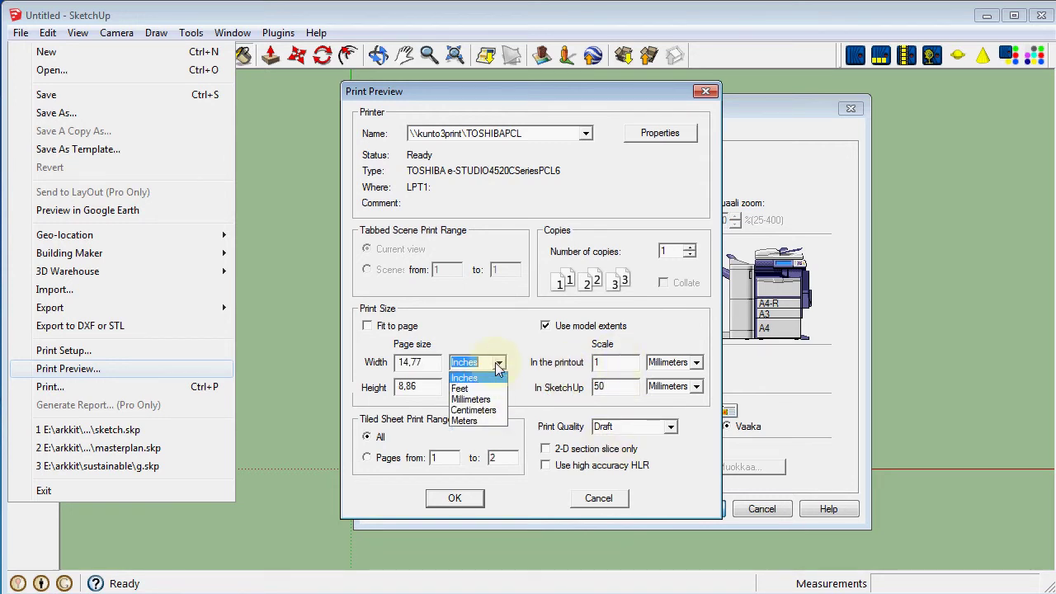
{"action": "left_click", "coordinate": [492, 394]}
{"action": "left_click", "coordinate": [494, 400]}
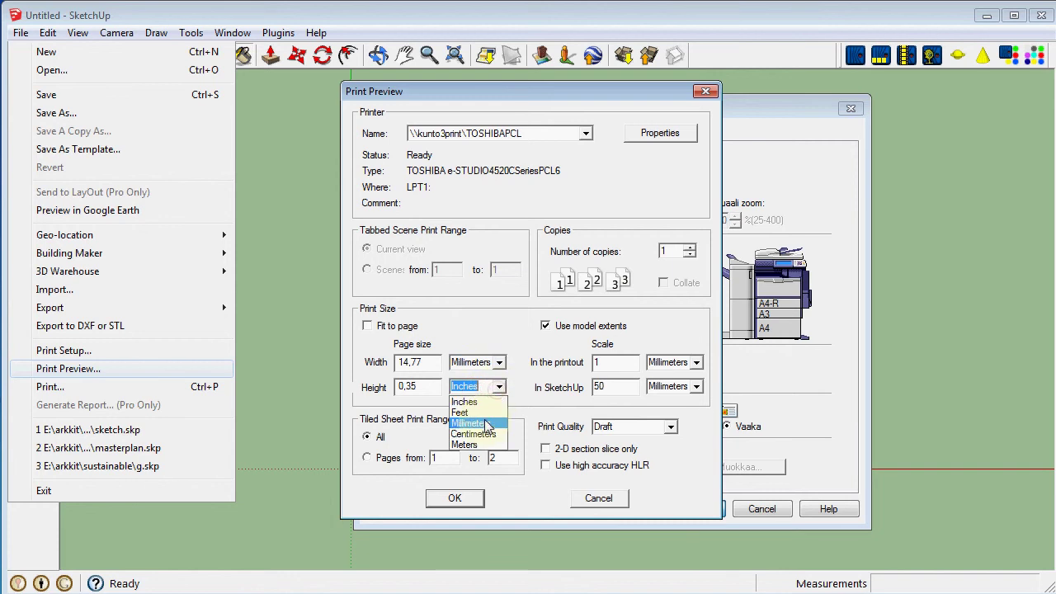
{"action": "left_click", "coordinate": [485, 415]}
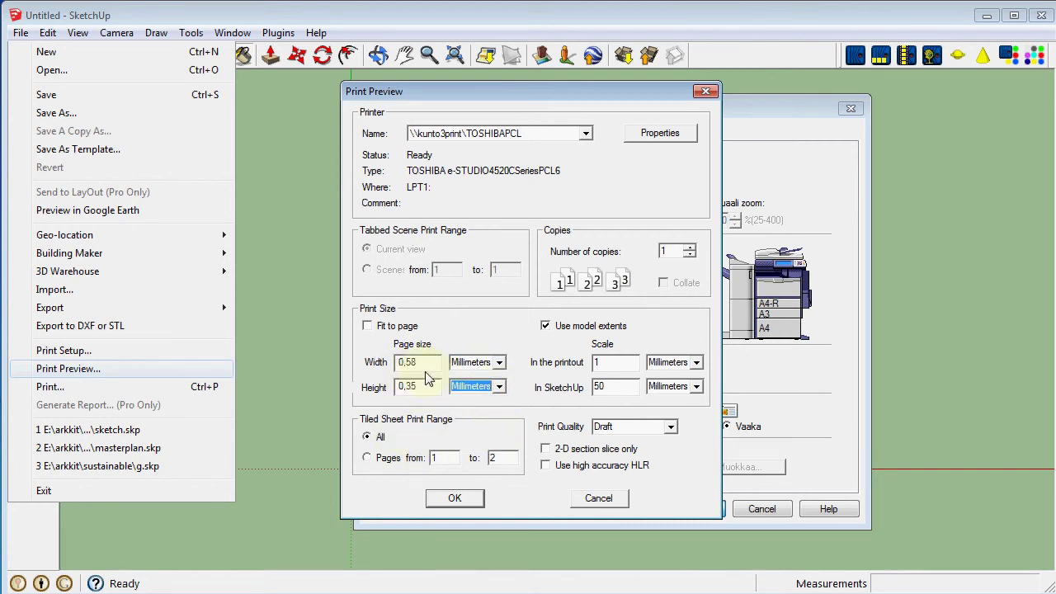
Enter a 1:50 scale: 1 mm in the printout to 50 mm in SketchUp.
{"action": "left_click", "coordinate": [604, 364]}
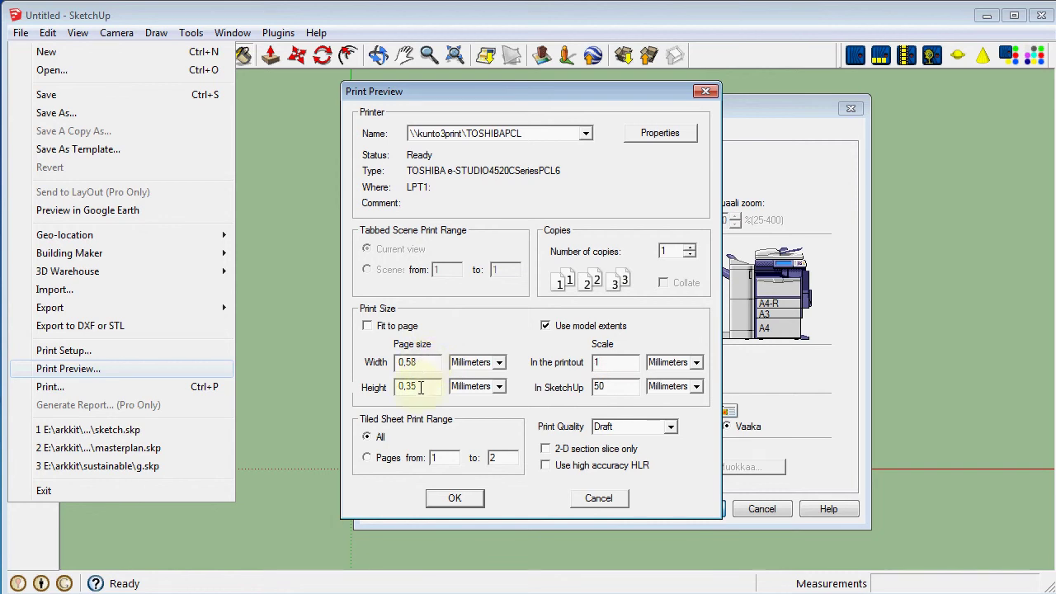
{"action": "left_click", "coordinate": [417, 388]}
{"action": "left_click", "coordinate": [429, 363]}
{"action": "left_click", "coordinate": [426, 386]}
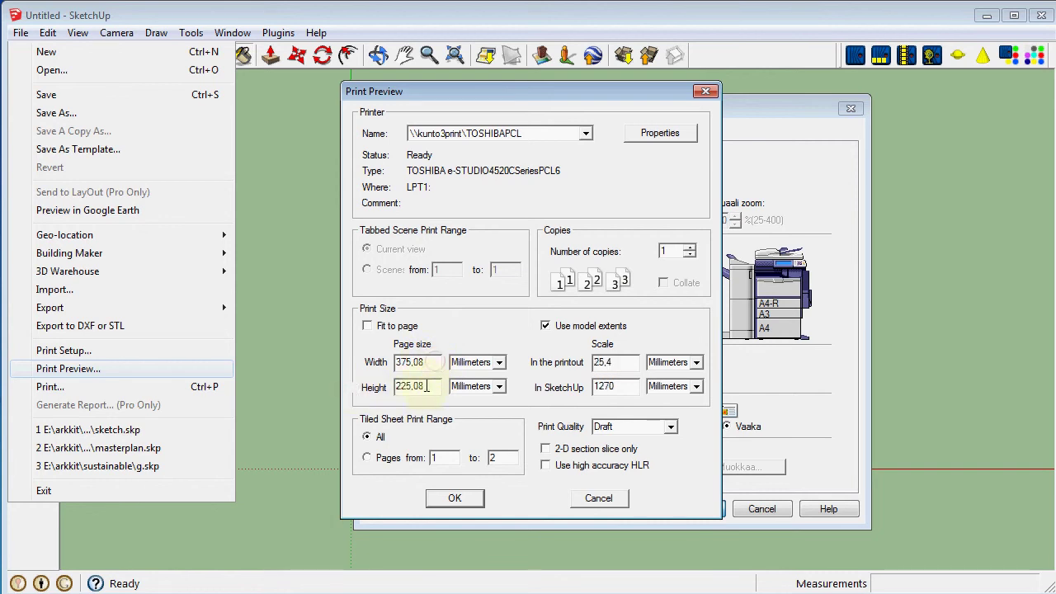
{"action": "left_click", "coordinate": [610, 388]}
{"action": "double_click", "coordinate": [619, 363]}
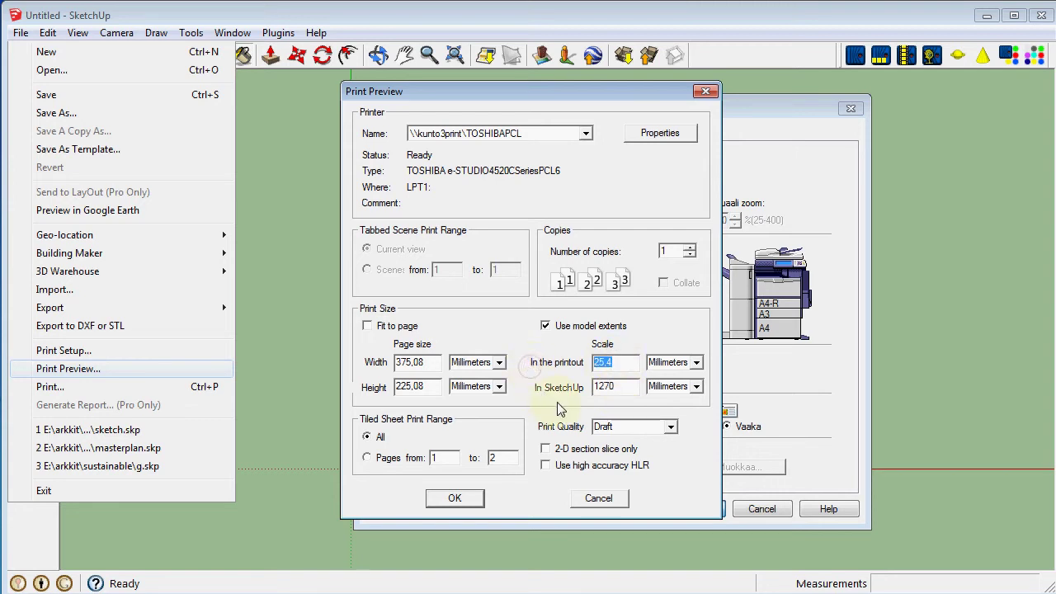
{"action": "type", "text": "1"}
{"action": "double_click", "coordinate": [619, 386]}
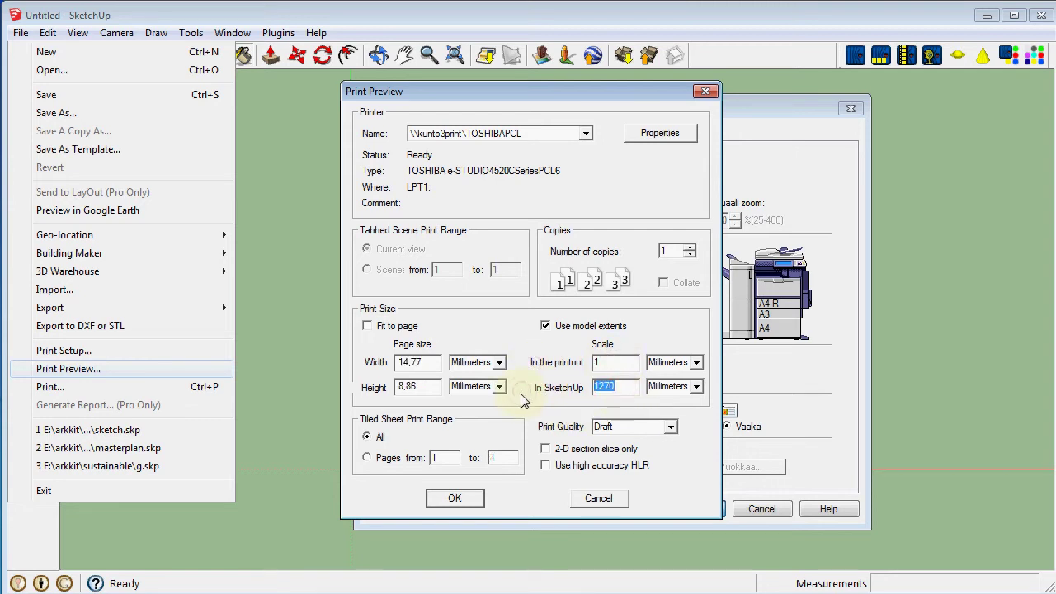
{"action": "type", "text": "50"}
{"action": "left_click", "coordinate": [607, 362]}
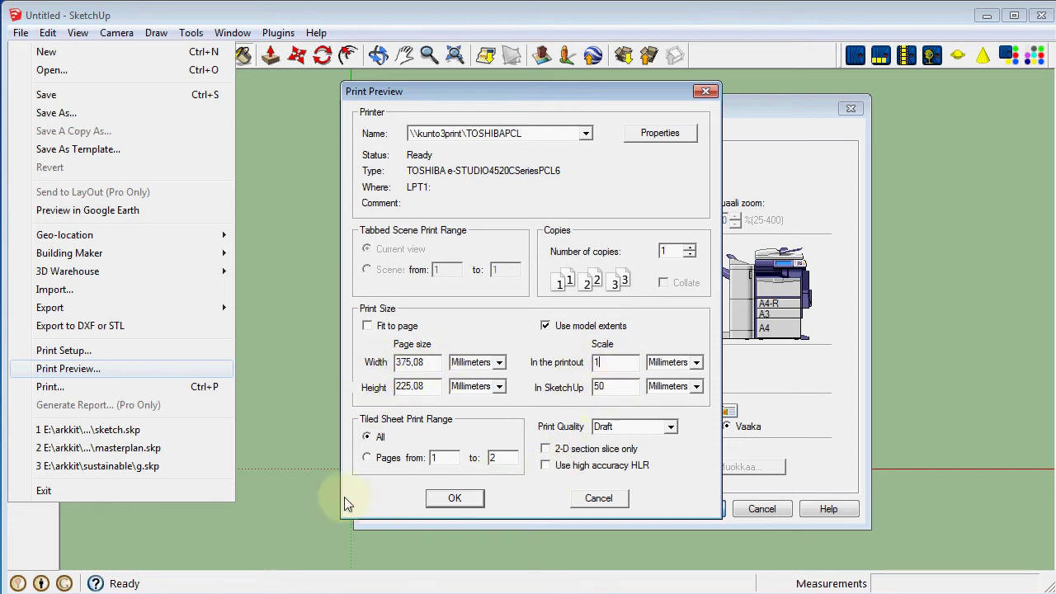
Check the 1:50 print preview down to page 2, then close it.
{"action": "left_click", "coordinate": [483, 500]}
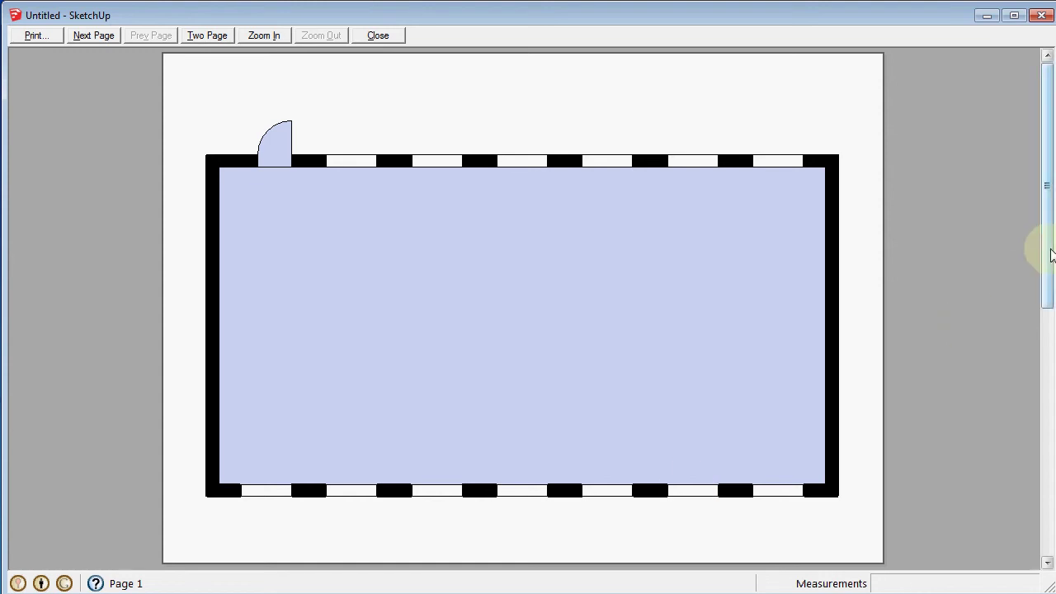
{"action": "mouse_move", "coordinate": [1046, 244]}
{"action": "left_mouse_down"}
{"action": "mouse_move", "coordinate": [1046, 491]}
{"action": "mouse_move", "coordinate": [1023, 150]}
{"action": "left_mouse_up"}
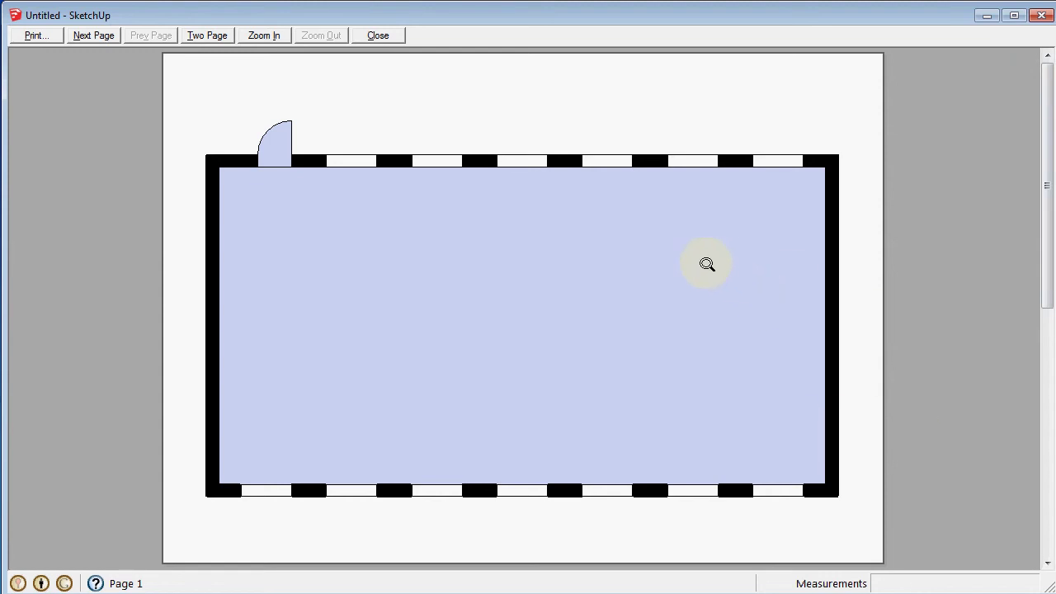
{"action": "left_click", "coordinate": [377, 35]}
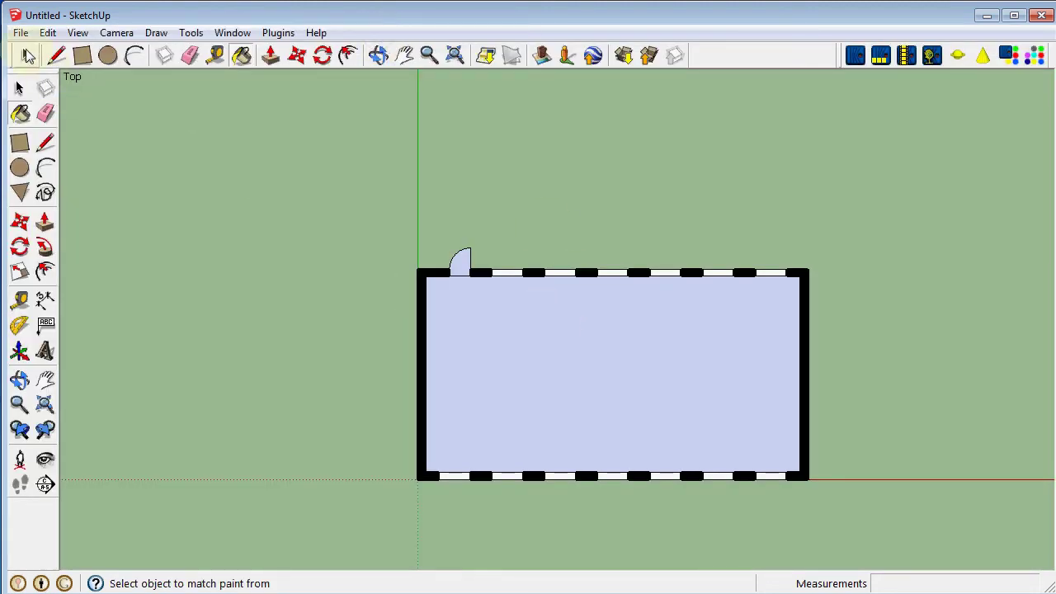
Choose PDF Report Writer as the printer in Print Setup.
{"action": "left_click", "coordinate": [20, 33]}
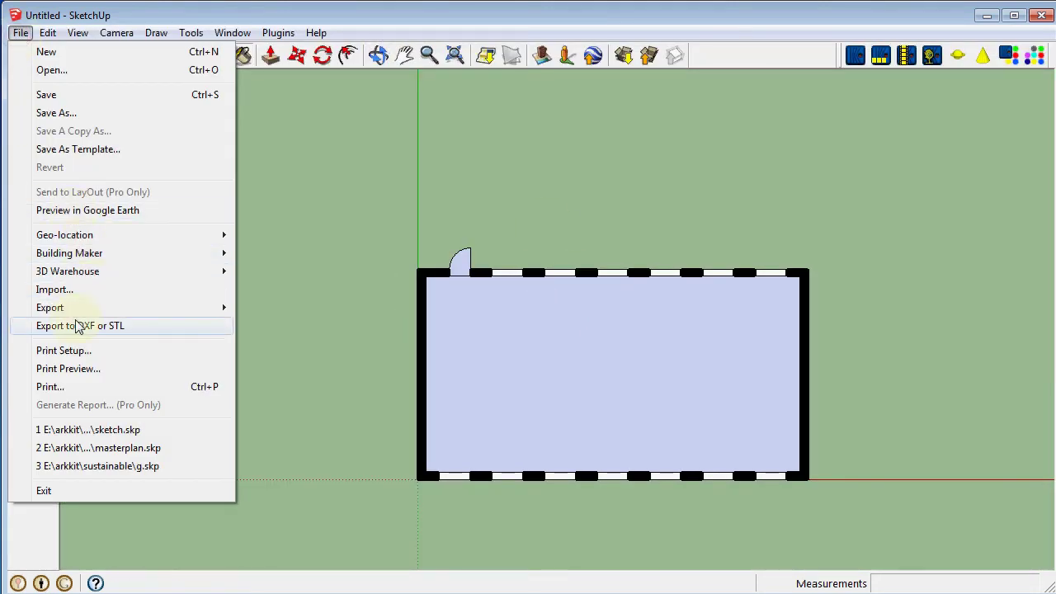
{"action": "left_click", "coordinate": [87, 350]}
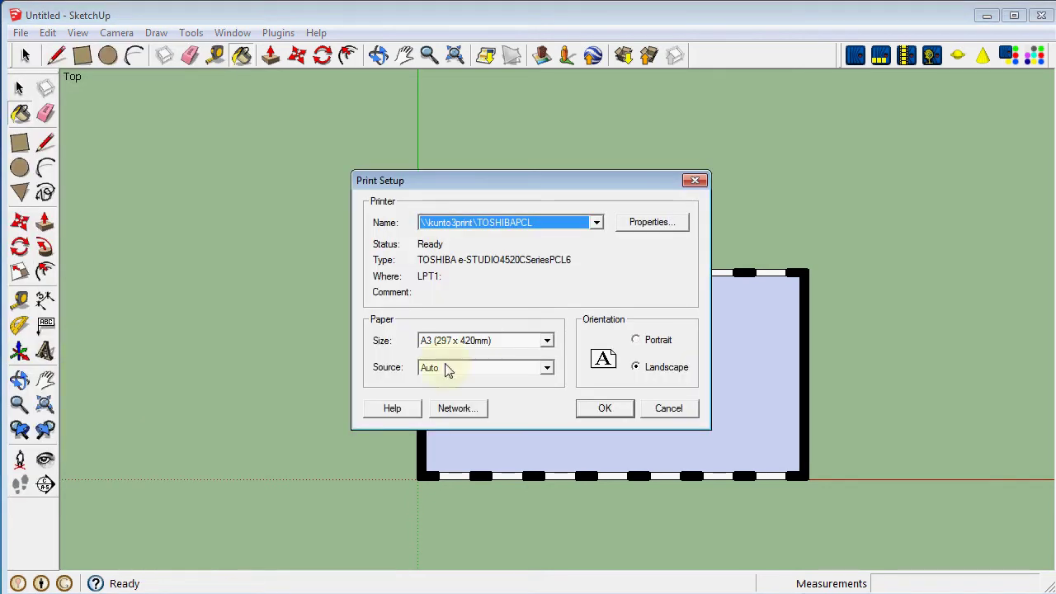
{"action": "left_click", "coordinate": [597, 225]}
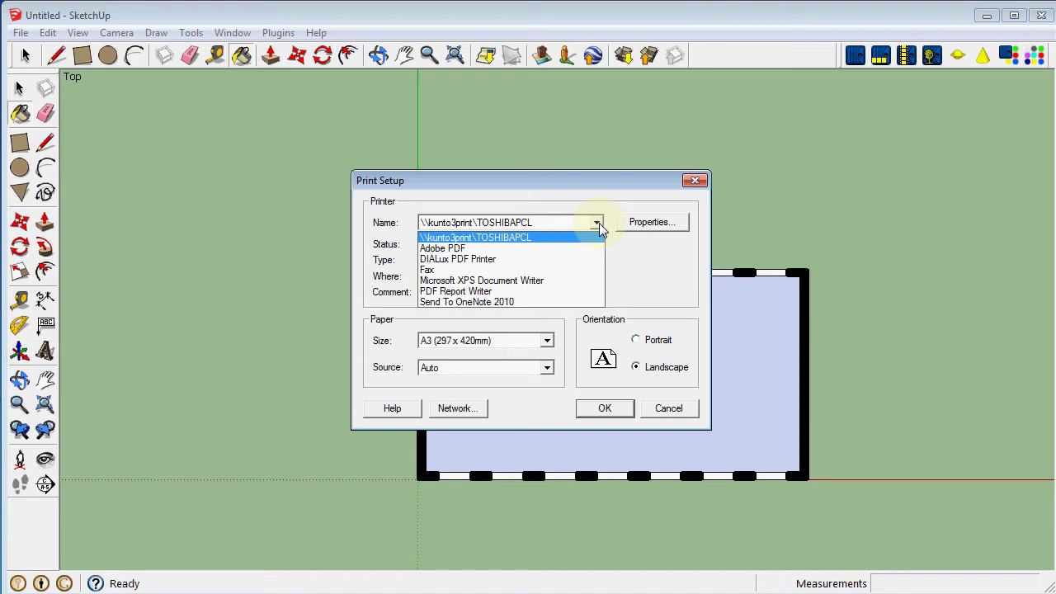
{"action": "left_click", "coordinate": [511, 291]}
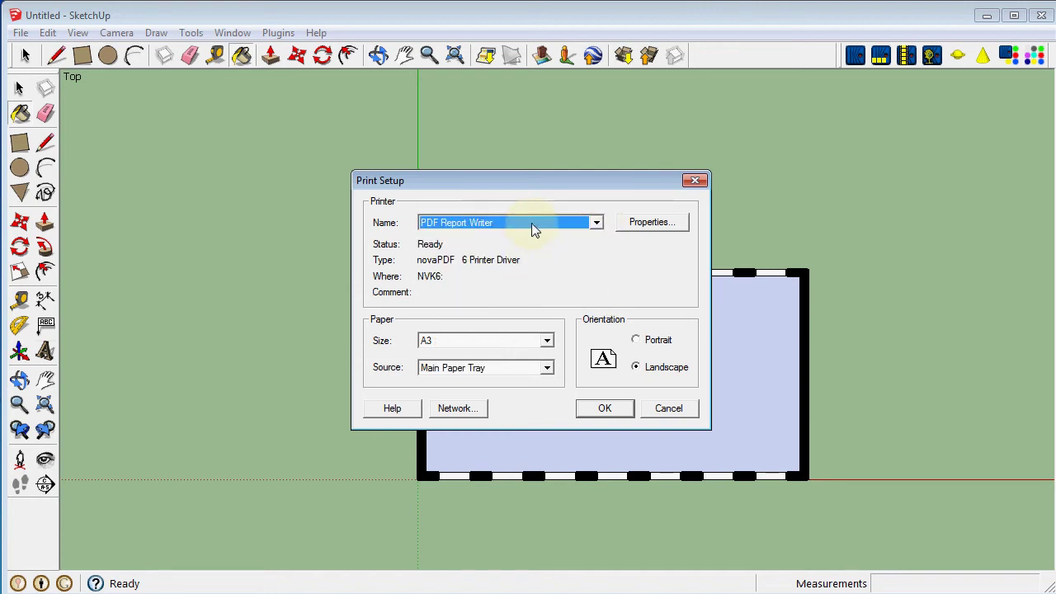
{"action": "left_click", "coordinate": [607, 410]}
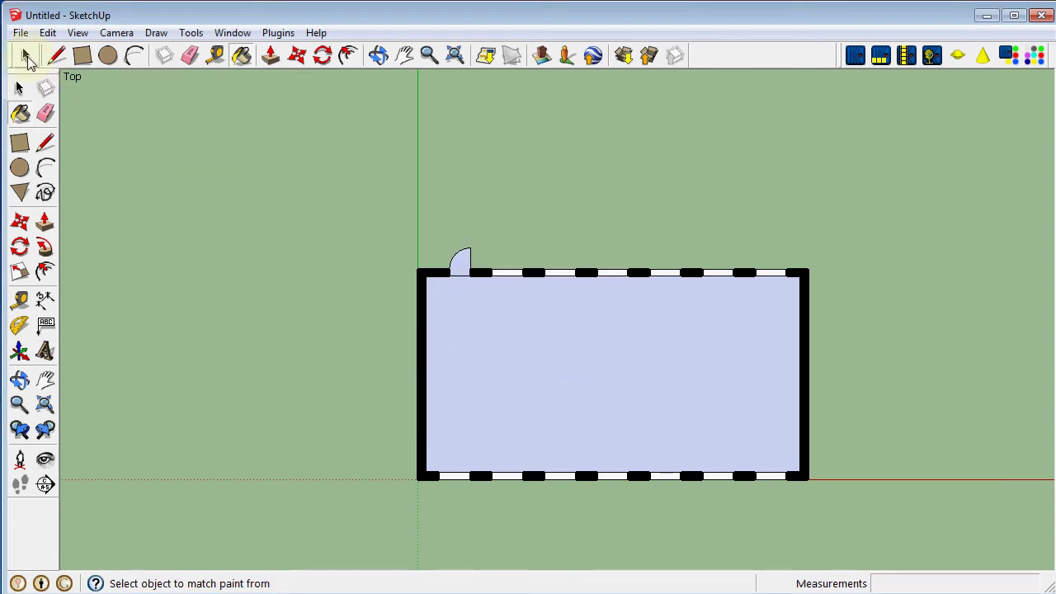
Change the Print Setup paper size from A3 to A2 and confirm.
{"action": "left_click", "coordinate": [21, 33]}
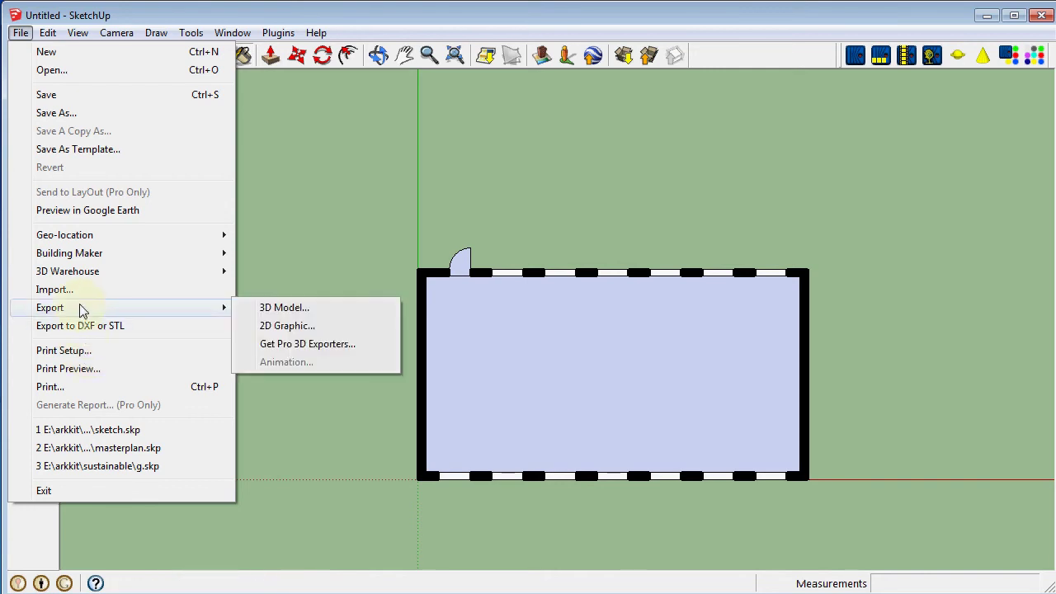
{"action": "left_click", "coordinate": [86, 354]}
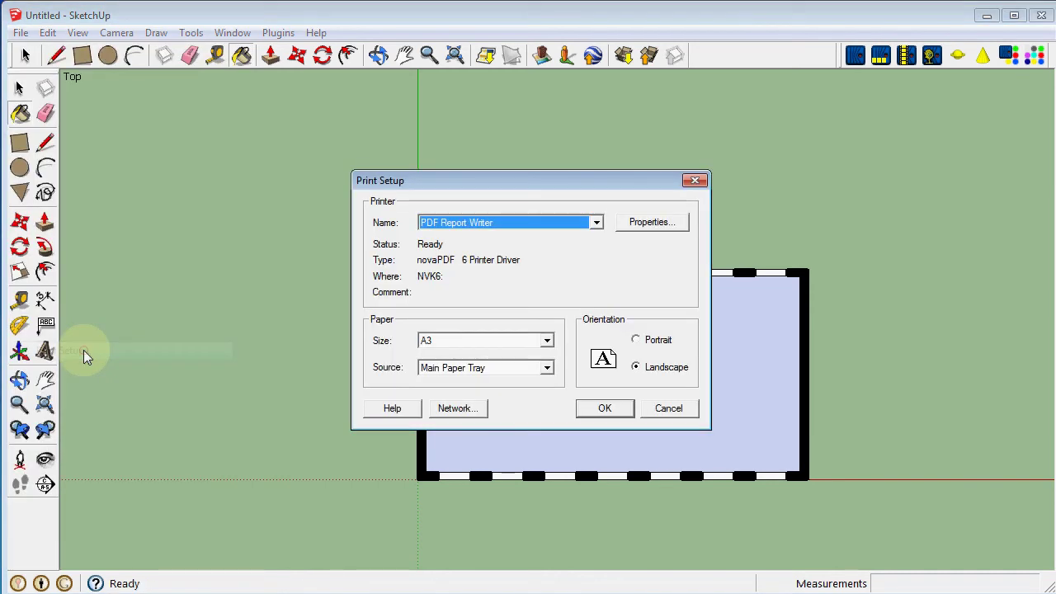
{"action": "left_click", "coordinate": [547, 341]}
{"action": "left_click", "coordinate": [549, 358]}
{"action": "left_click", "coordinate": [549, 358]}
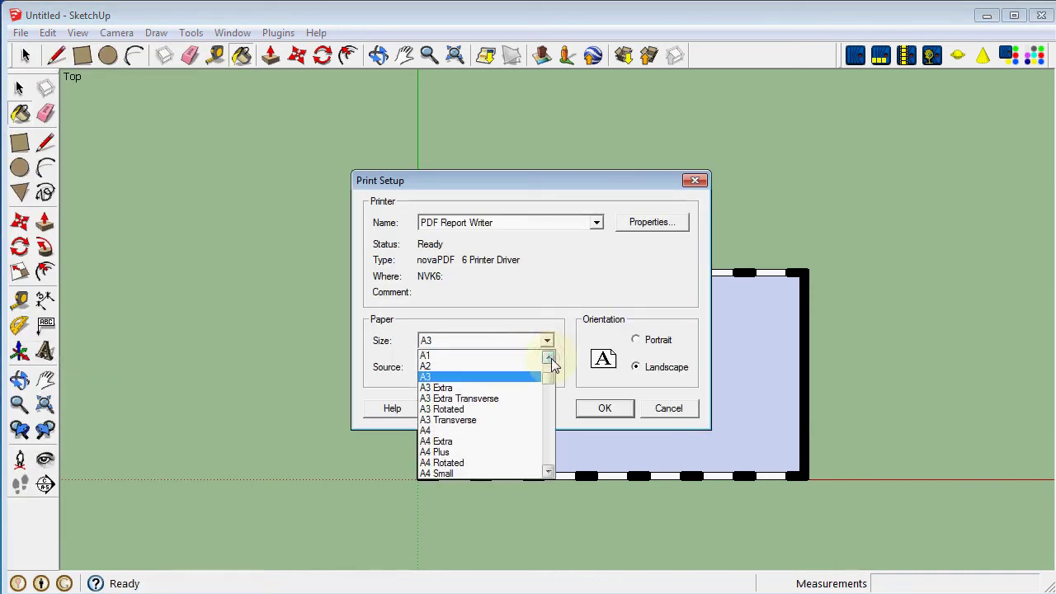
{"action": "left_click", "coordinate": [548, 358]}
{"action": "left_click", "coordinate": [488, 378]}
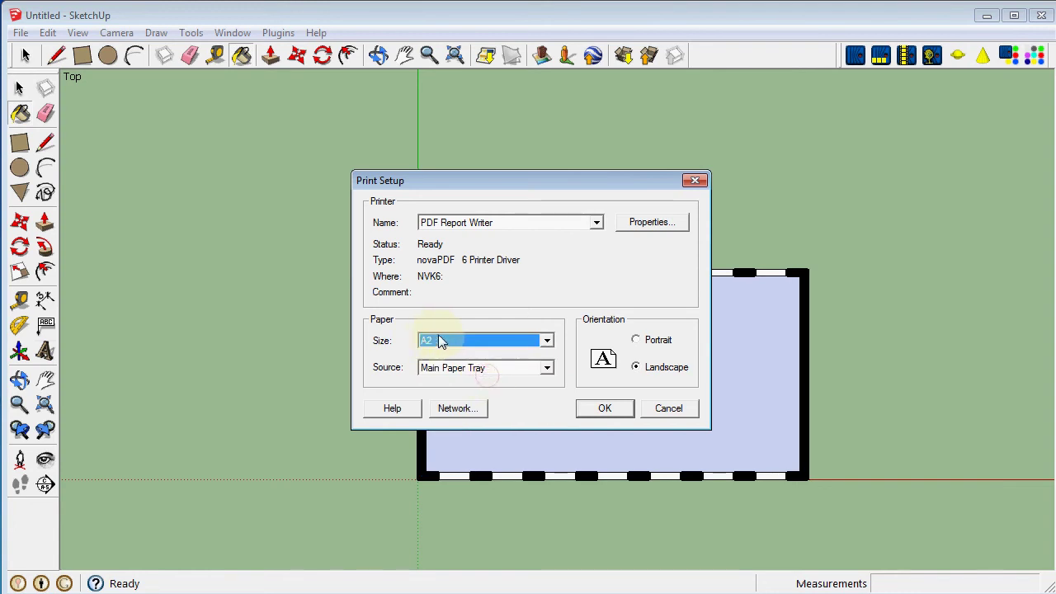
{"action": "left_click", "coordinate": [606, 409]}
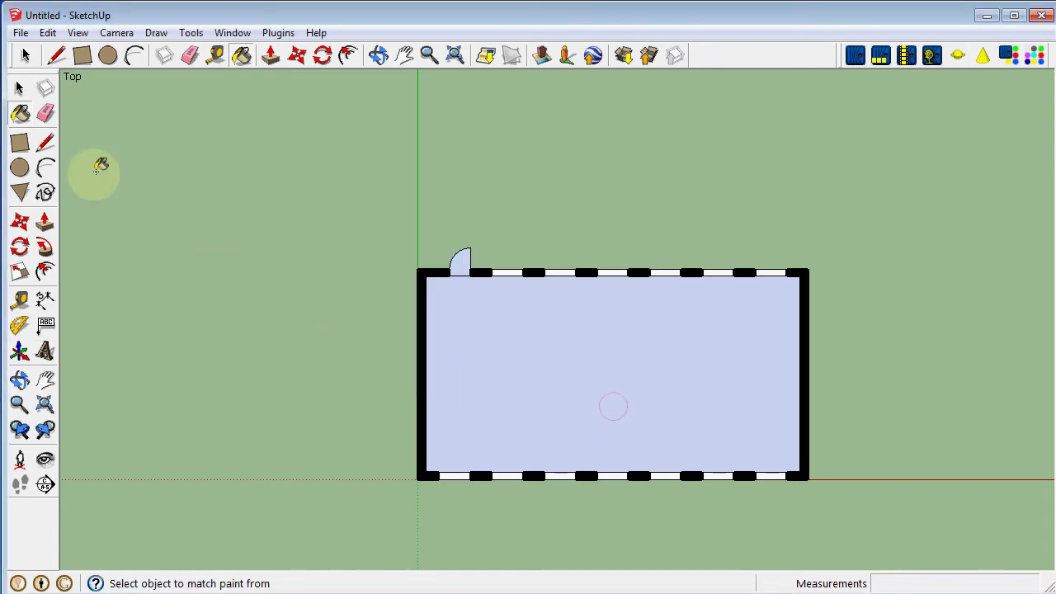
Print the top-view plan to PDF Report Writer at 1 mm printout per 50 mm.
{"action": "left_click", "coordinate": [21, 33]}
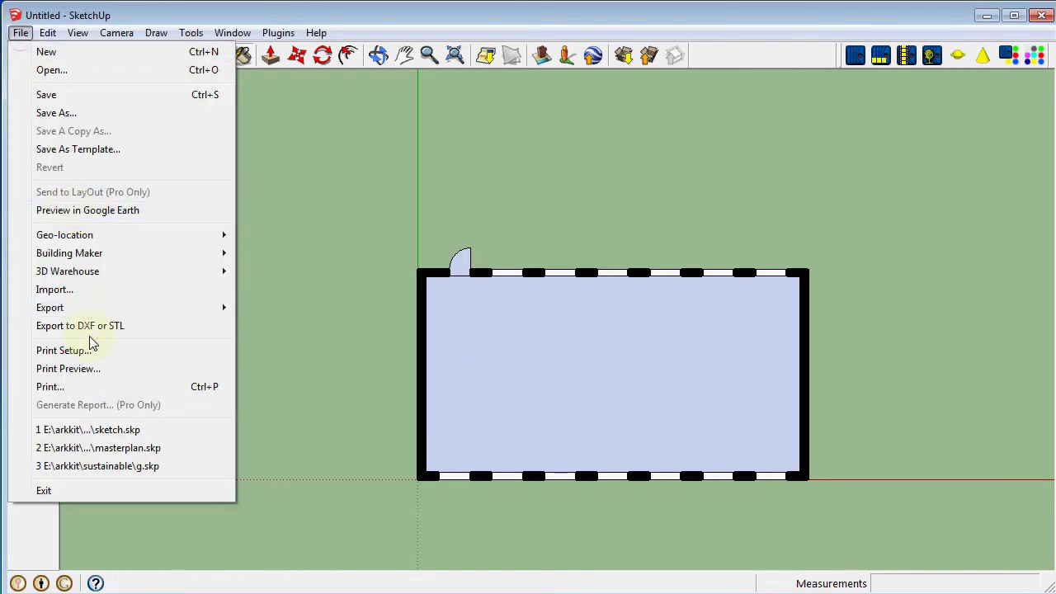
{"action": "left_click", "coordinate": [83, 387]}
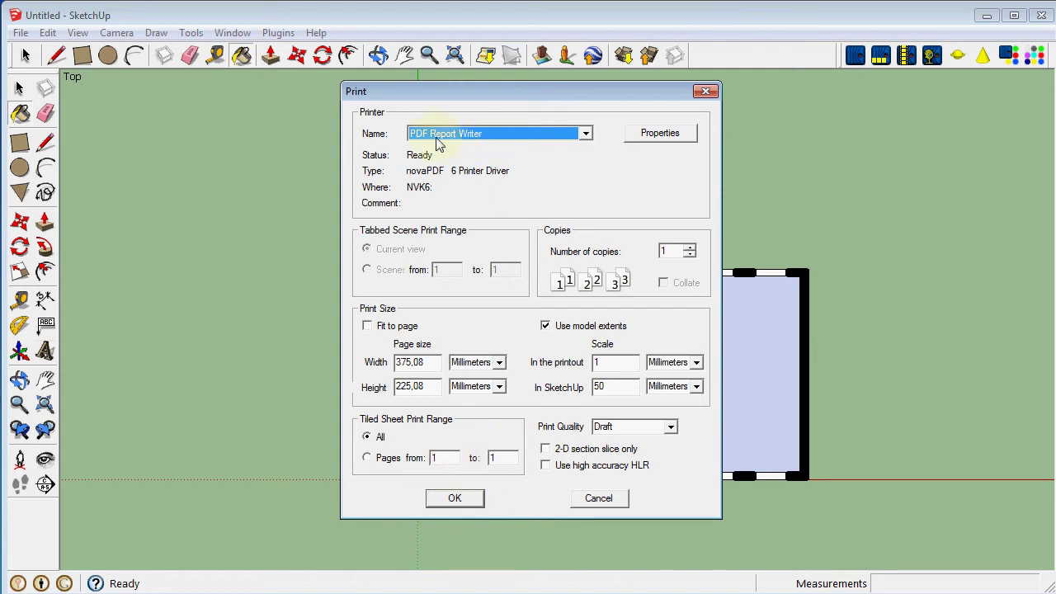
{"action": "left_click", "coordinate": [459, 500]}
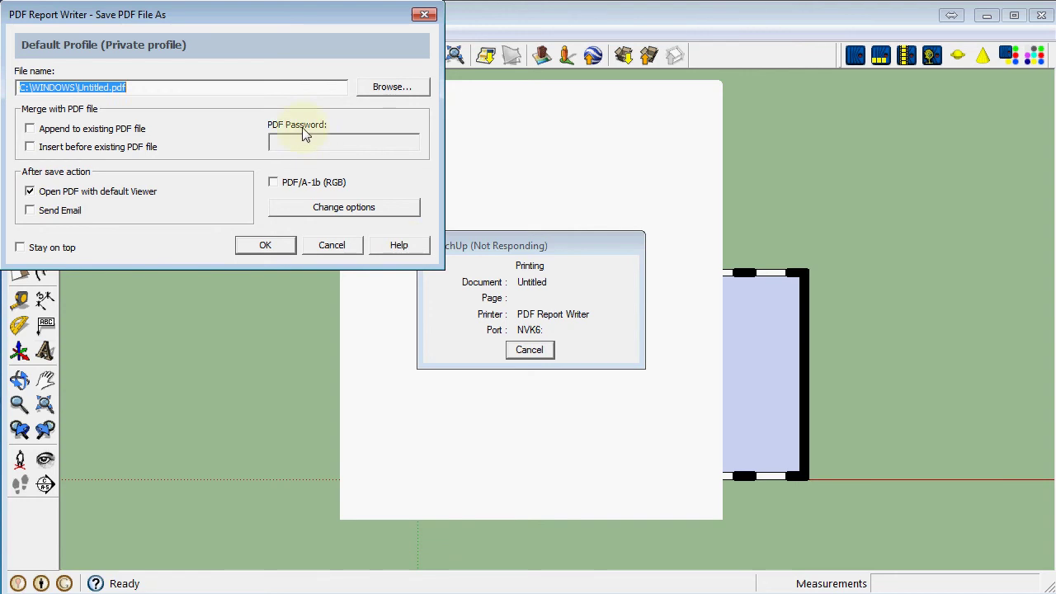
Choose the arkkit folder on drive E: as the PDF's save location.
{"action": "left_click_drag", "start_coordinate": [231, 23], "coordinate": [427, 166]}
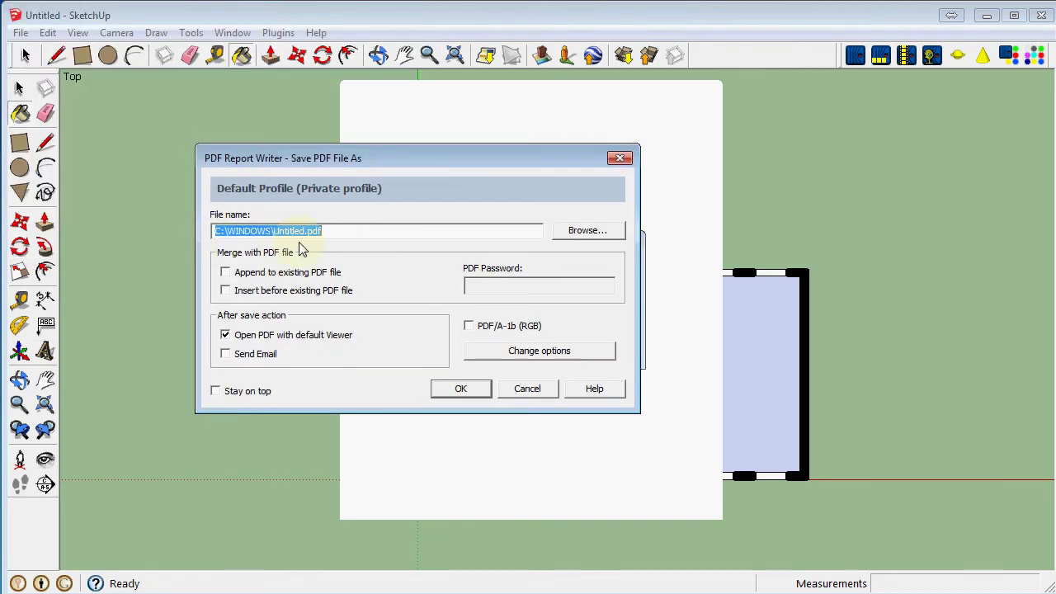
{"action": "left_click", "coordinate": [578, 231]}
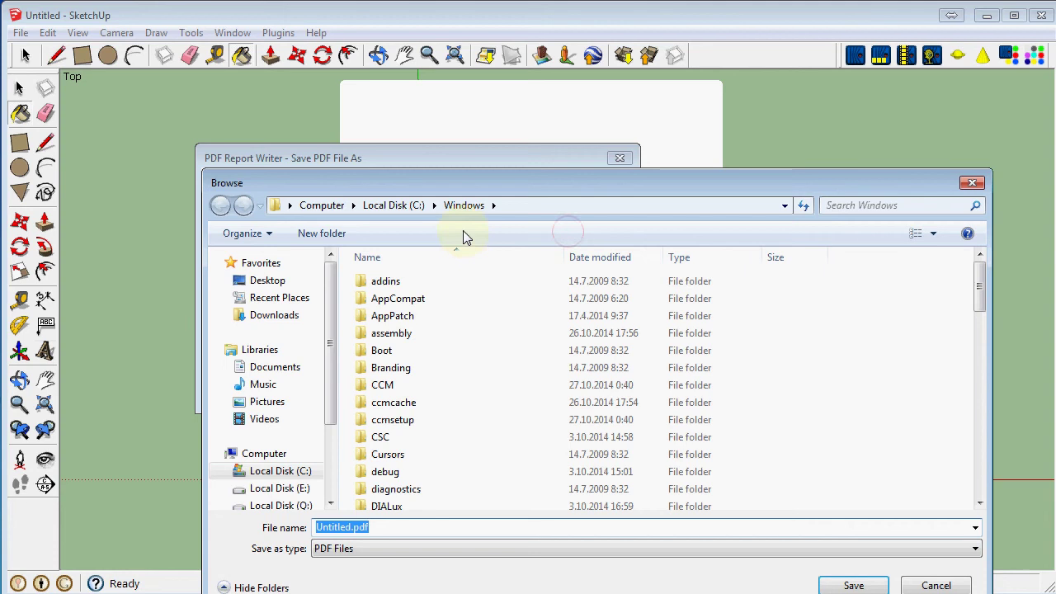
{"action": "left_click", "coordinate": [394, 205]}
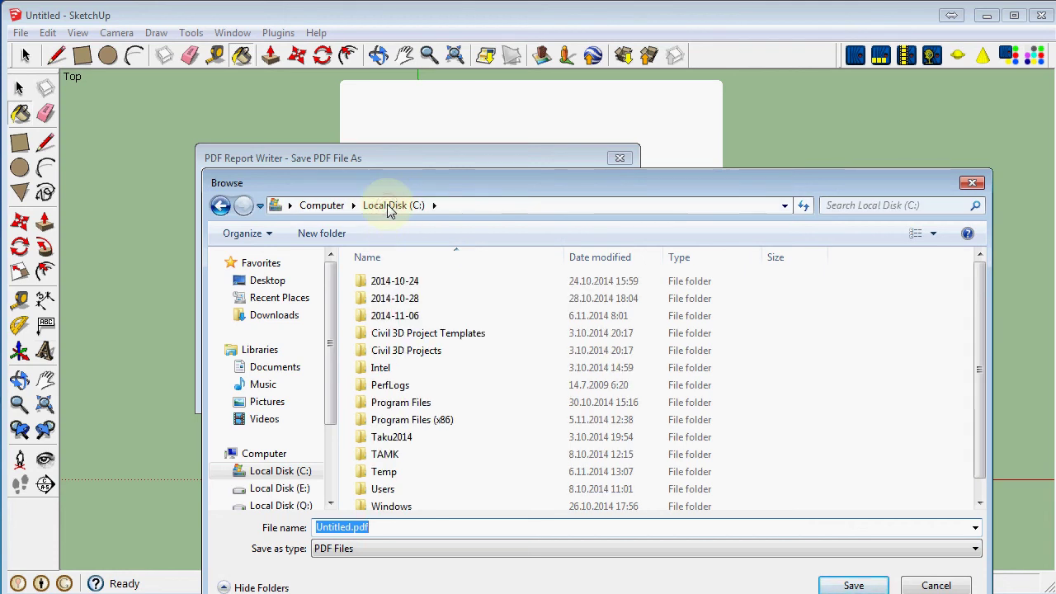
{"action": "left_click", "coordinate": [321, 205]}
{"action": "double_click", "coordinate": [627, 286]}
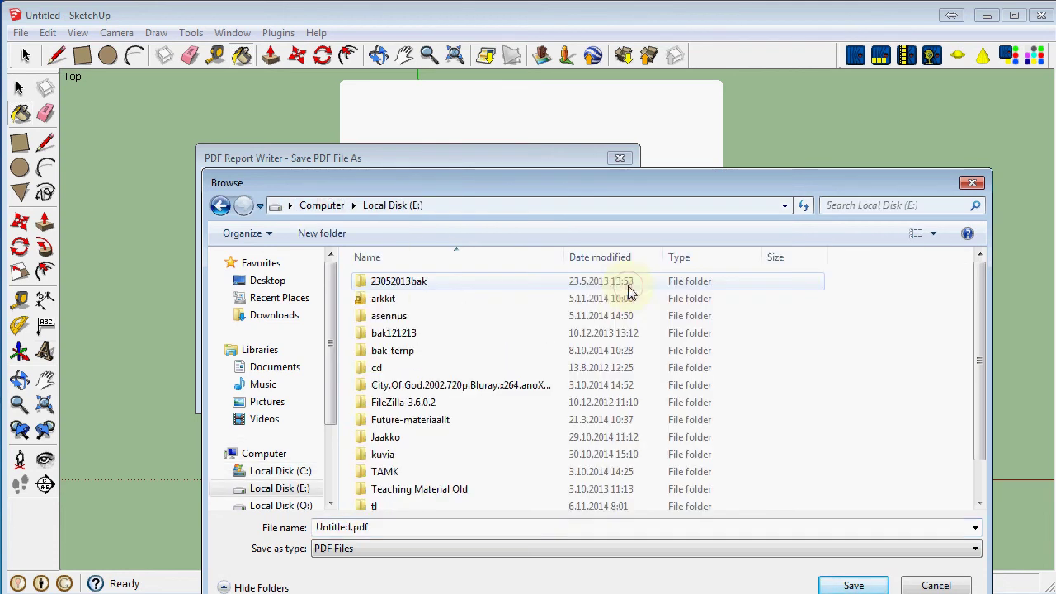
{"action": "double_click", "coordinate": [383, 299]}
Name the file pohja.pdf and finish saving the printed PDF.
{"action": "left_click", "coordinate": [388, 527]}
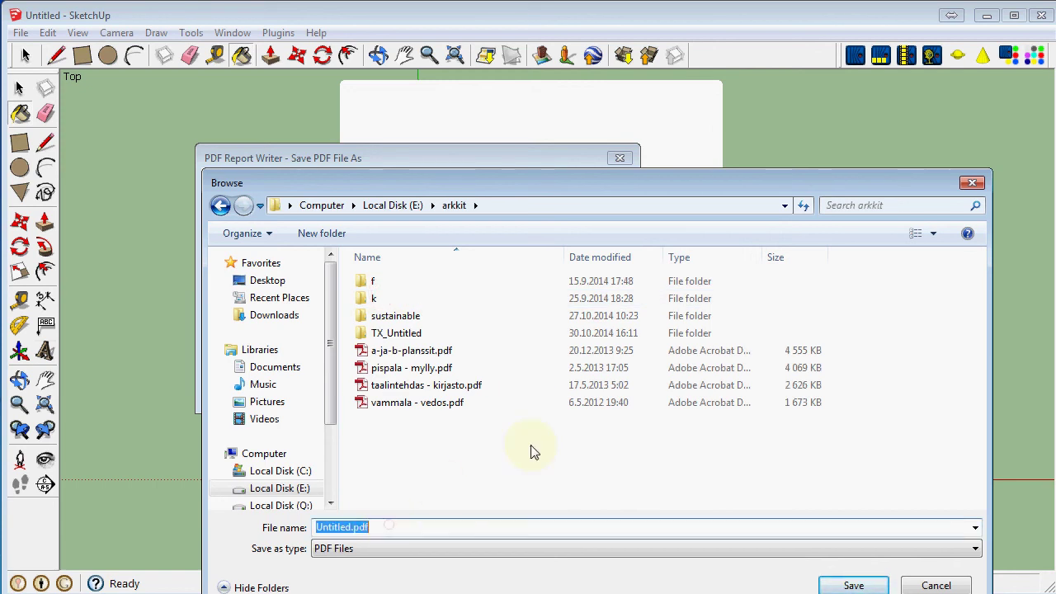
{"action": "type", "text": "pohja"}
{"action": "key", "text": "Return"}
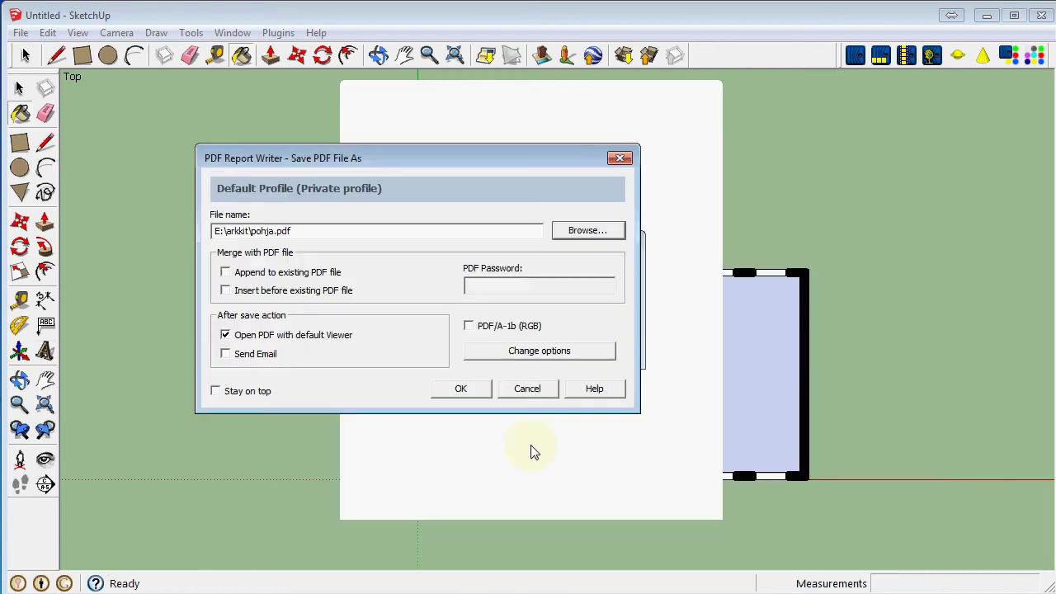
{"action": "left_click", "coordinate": [467, 389]}
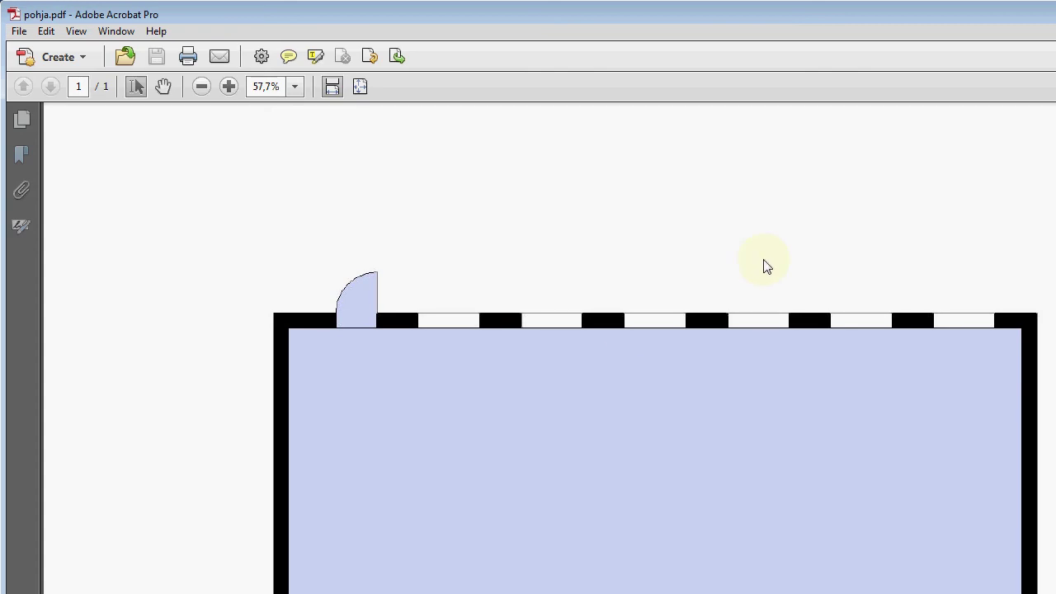
Scroll through the pohja.pdf page and zoom in twice on the floor plan.
{"action": "scroll", "coordinate": [764, 264], "scroll_direction": "down", "scroll_amount": 2}
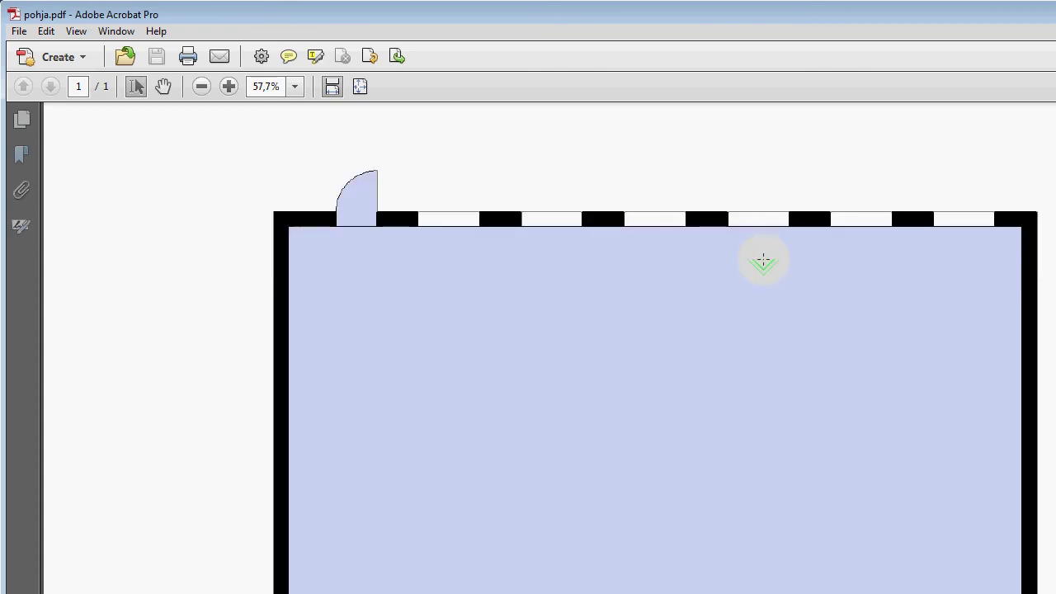
{"action": "scroll", "coordinate": [764, 263], "scroll_direction": "up", "scroll_amount": 2}
{"action": "scroll", "coordinate": [748, 261], "scroll_direction": "down", "scroll_amount": 3, "text": "ctrl"}
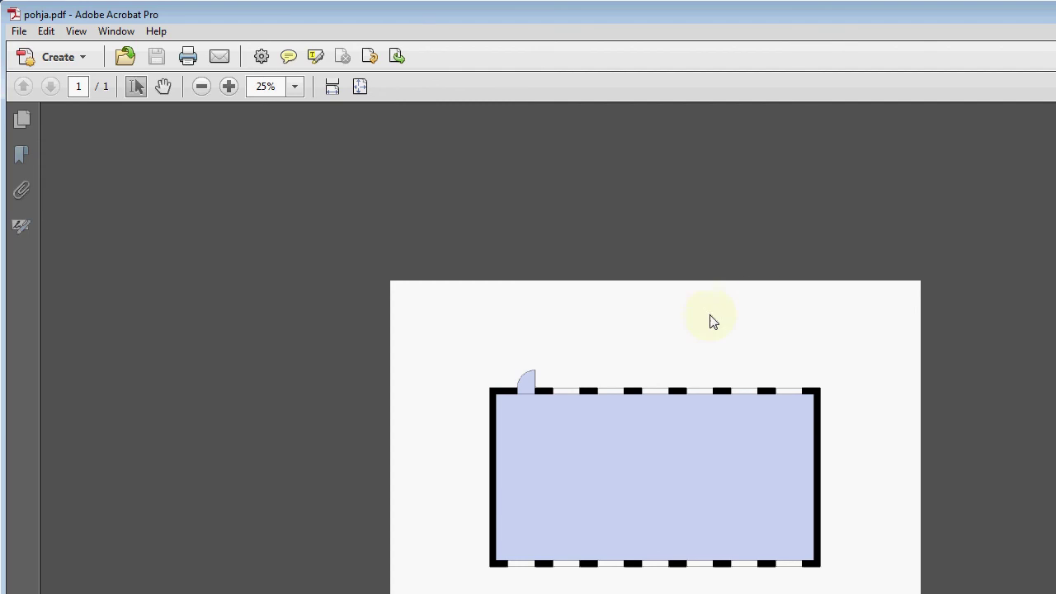
{"action": "left_click", "coordinate": [231, 91]}
{"action": "left_click", "coordinate": [232, 91]}
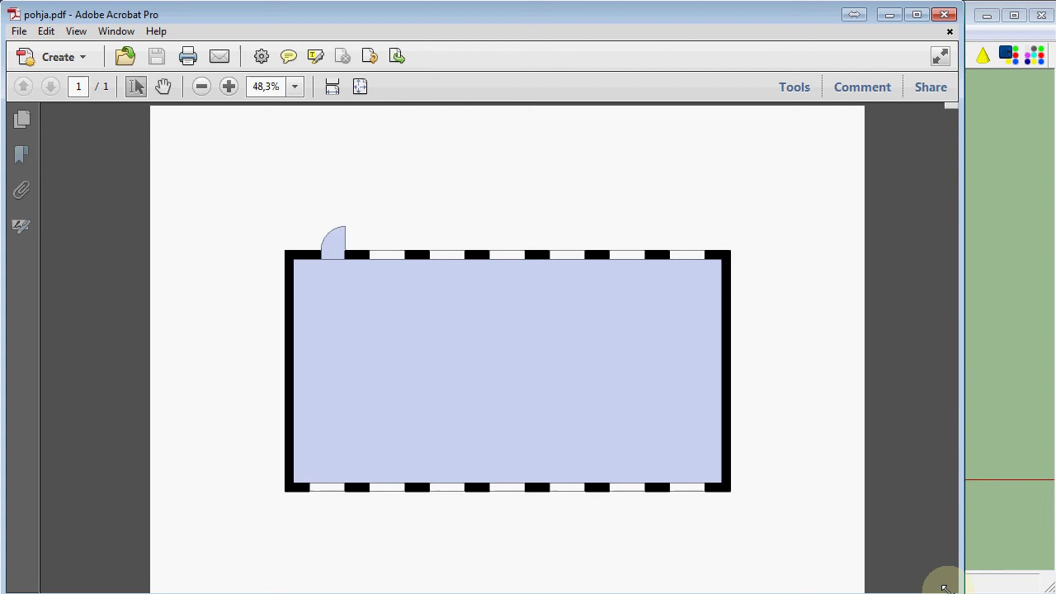
Resize the Acrobat window to sit beside SketchUp and view the page at 50%.
{"action": "left_click_drag", "start_coordinate": [1052, 590], "coordinate": [899, 546]}
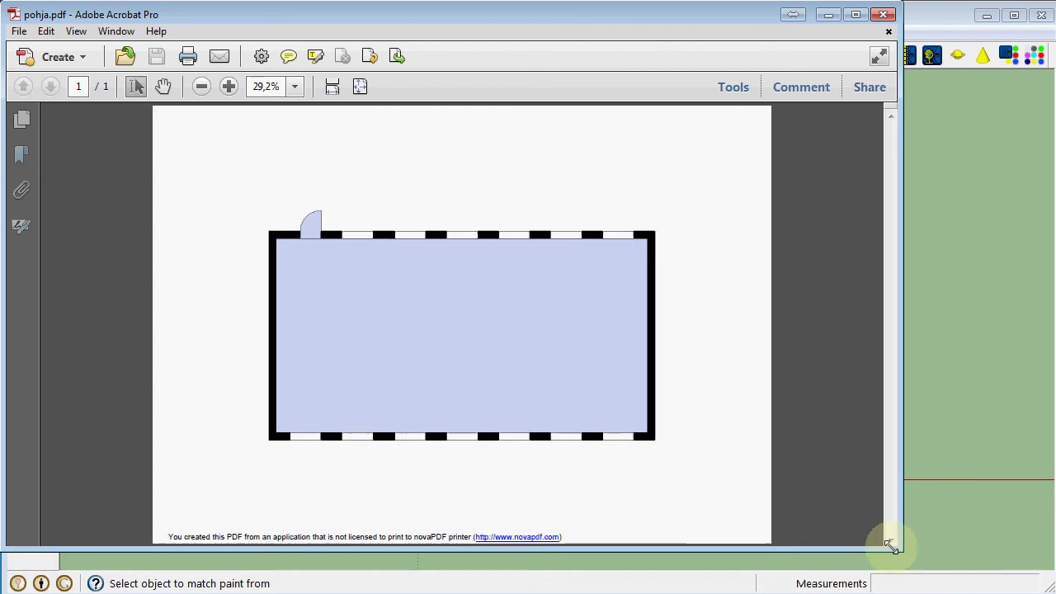
{"action": "left_click", "coordinate": [229, 87]}
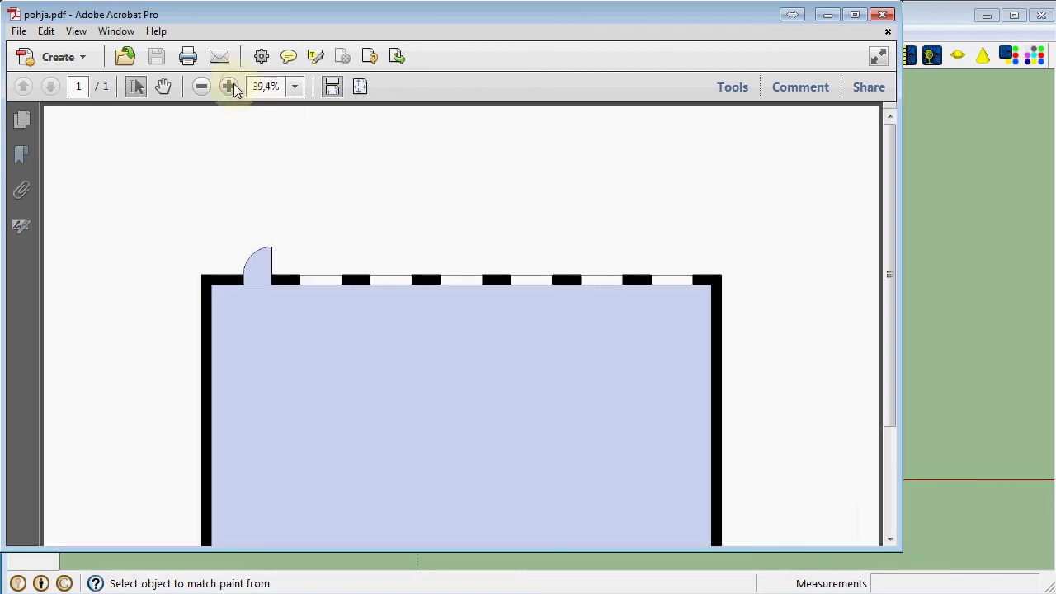
{"action": "left_click_drag", "start_coordinate": [887, 358], "coordinate": [878, 450]}
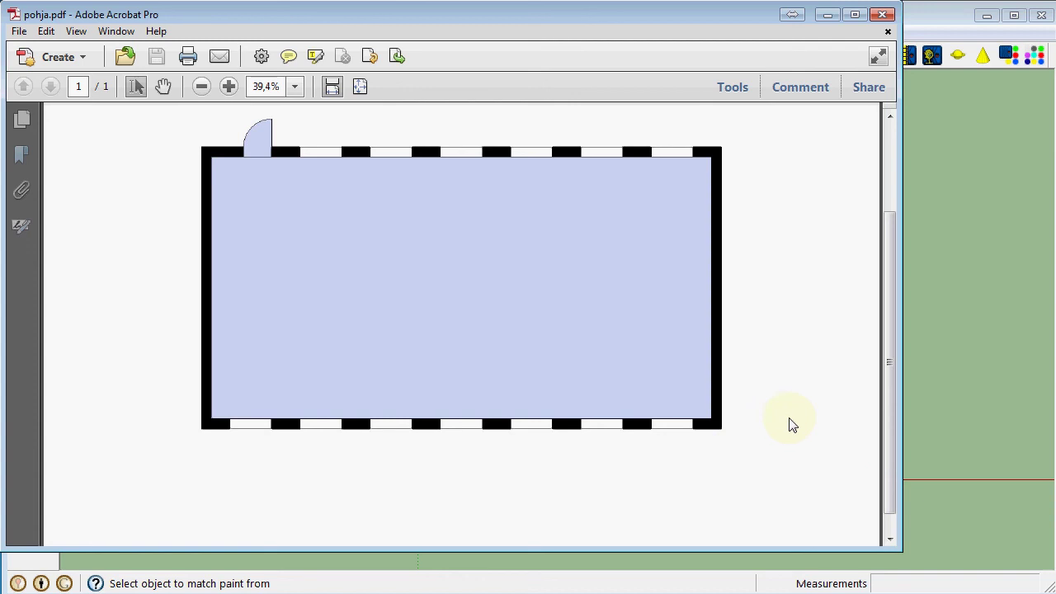
{"action": "left_click_drag", "start_coordinate": [899, 369], "coordinate": [667, 384]}
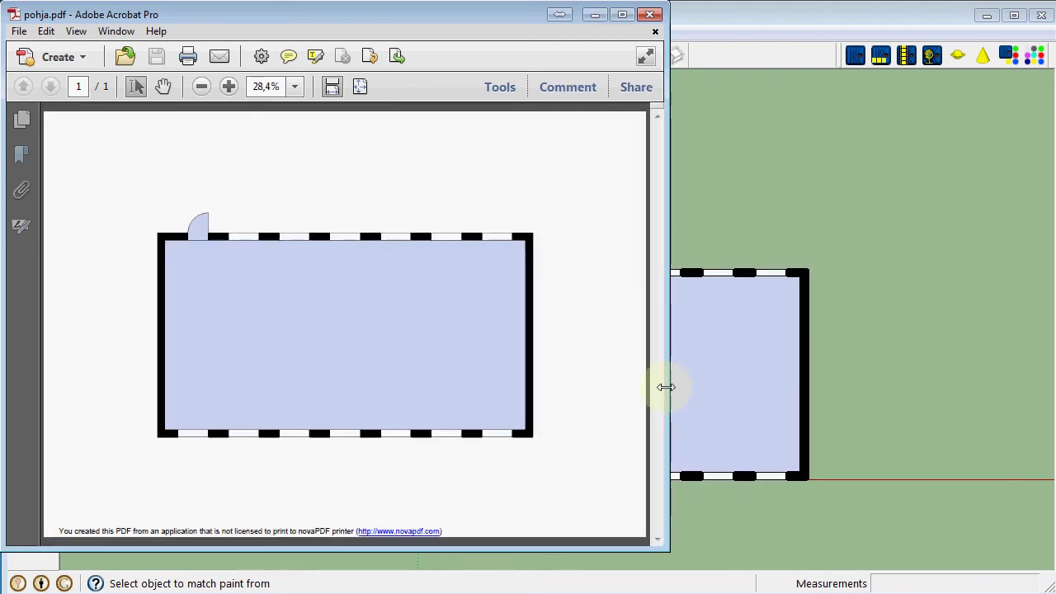
{"action": "left_click", "coordinate": [223, 91]}
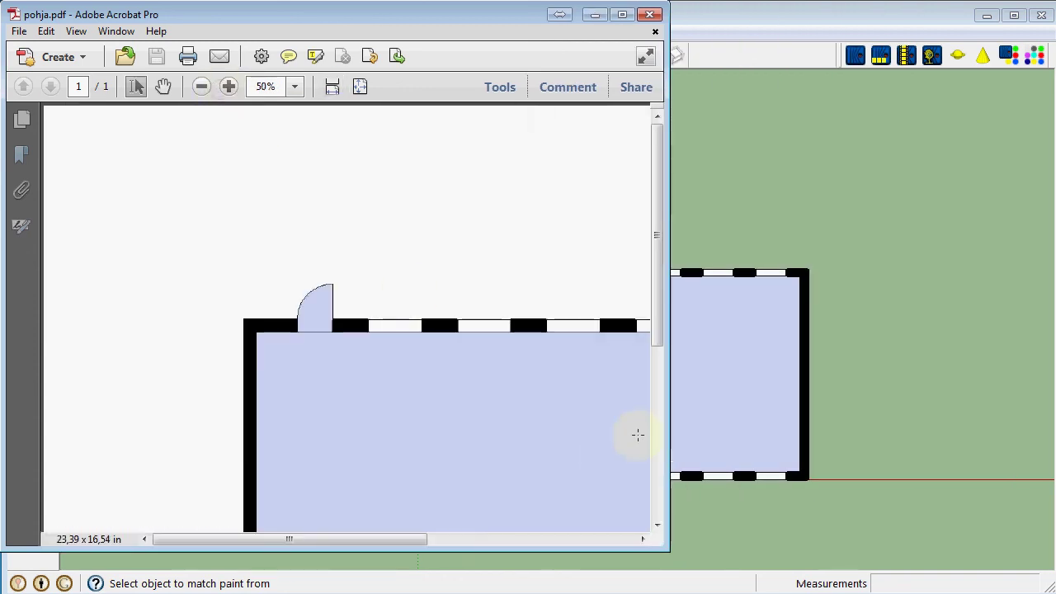
{"action": "left_click_drag", "start_coordinate": [382, 544], "coordinate": [469, 547]}
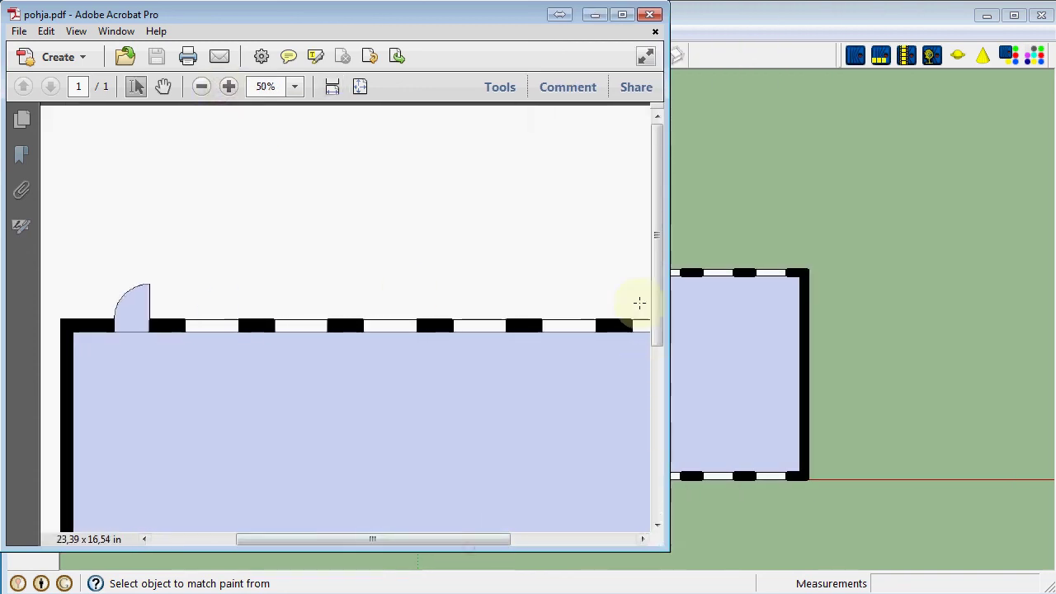
{"action": "left_click_drag", "start_coordinate": [659, 293], "coordinate": [641, 380]}
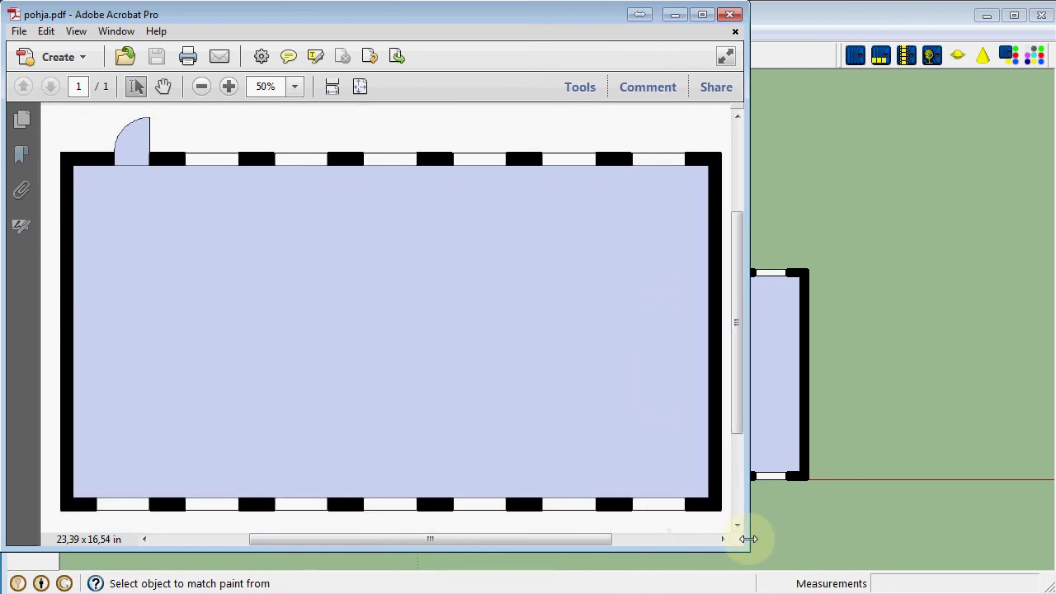
{"action": "left_click_drag", "start_coordinate": [727, 534], "coordinate": [759, 546]}
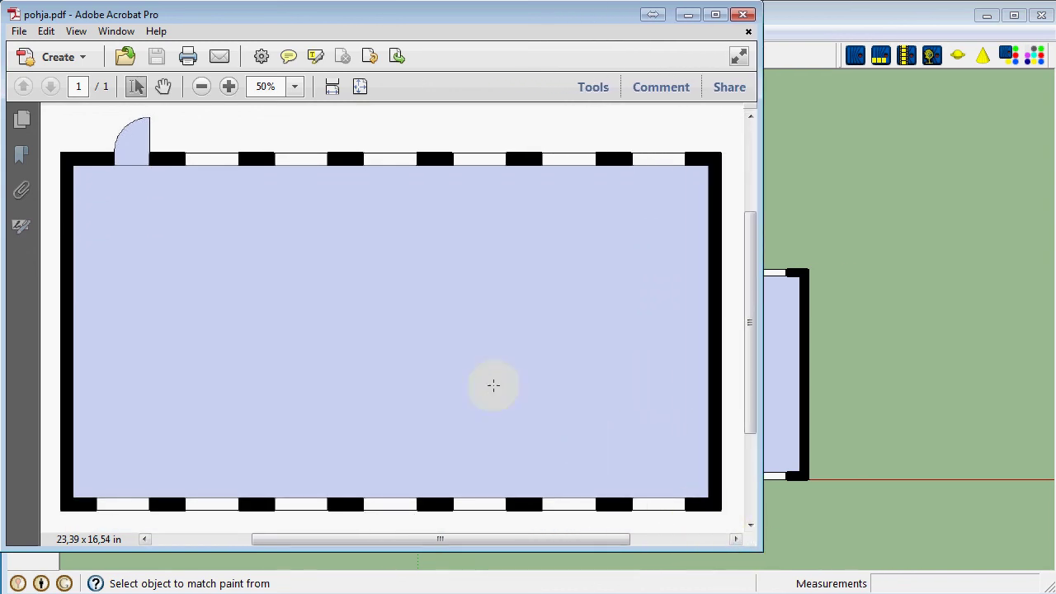
{"action": "left_click", "coordinate": [18, 31]}
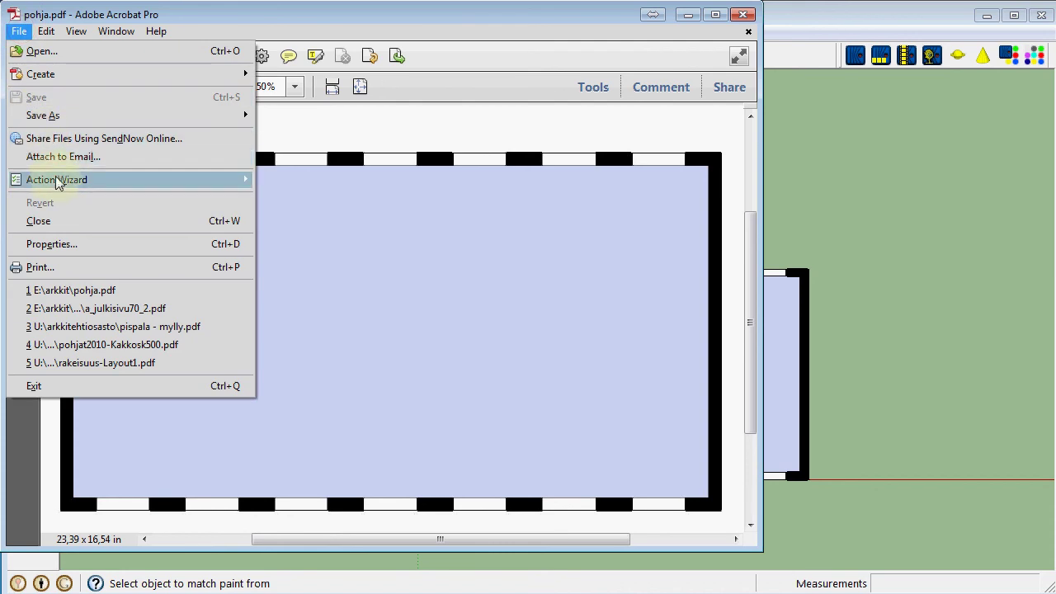
Start printing pohja.pdf and review the printer's paper settings, leaving them unchanged.
{"action": "left_click", "coordinate": [38, 268]}
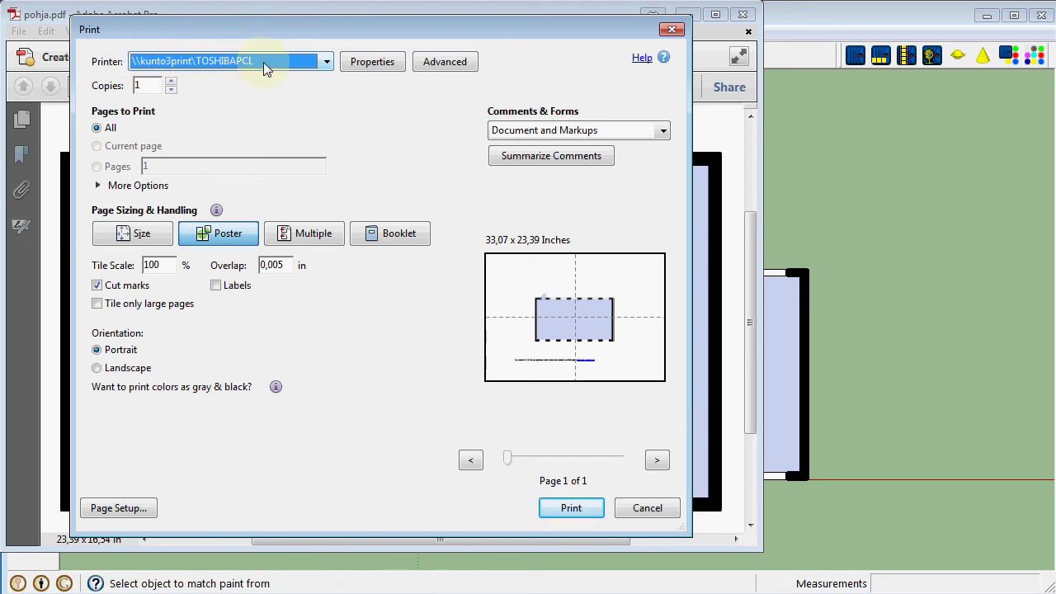
{"action": "left_click", "coordinate": [372, 61]}
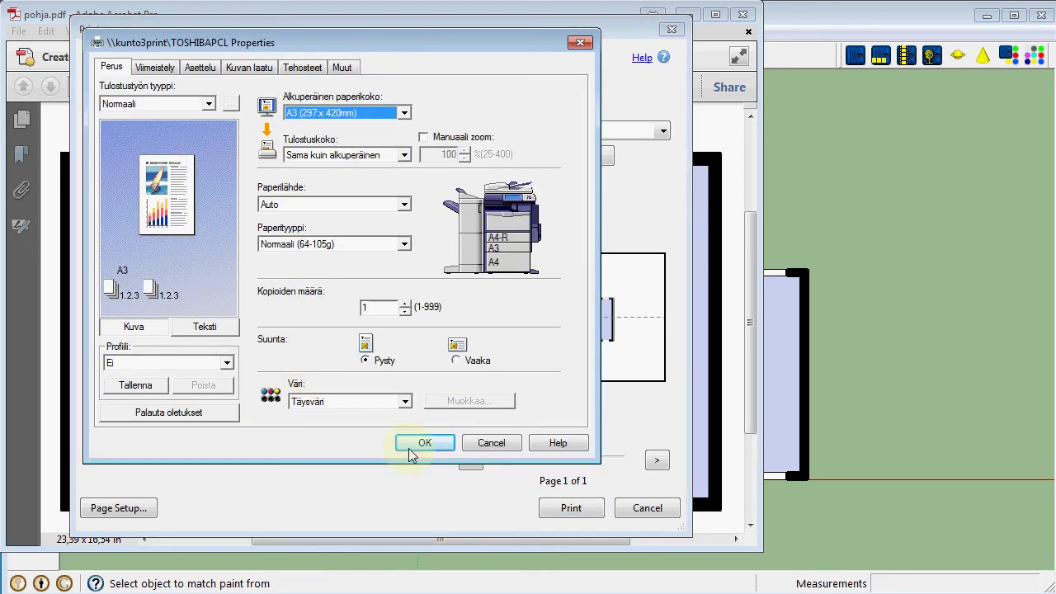
{"action": "left_click", "coordinate": [434, 448]}
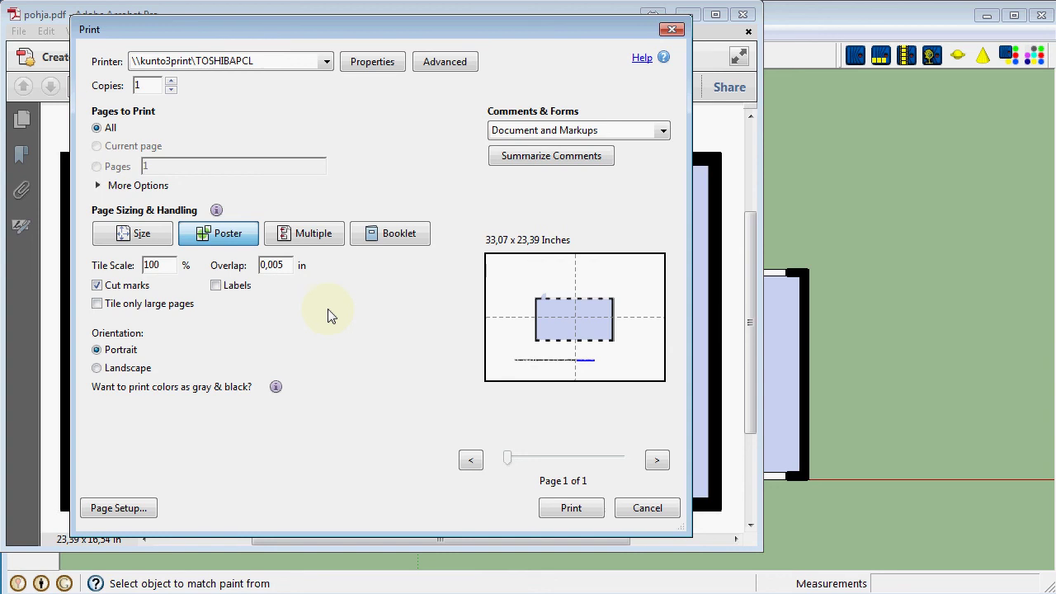
Set the printout to the current view, landscape orientation, at actual size.
{"action": "left_click", "coordinate": [98, 185]}
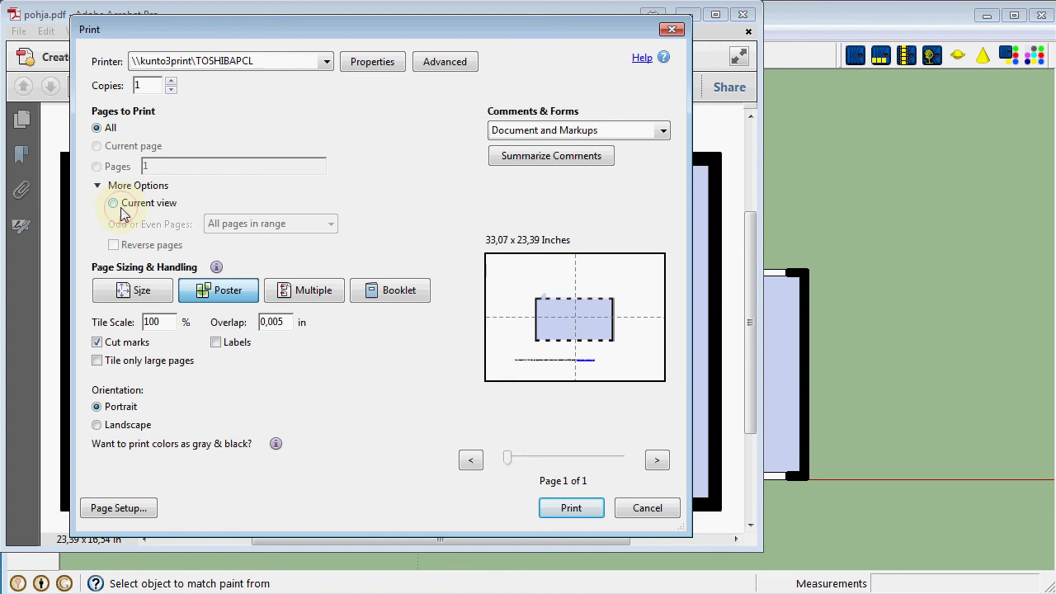
{"action": "left_click", "coordinate": [115, 204]}
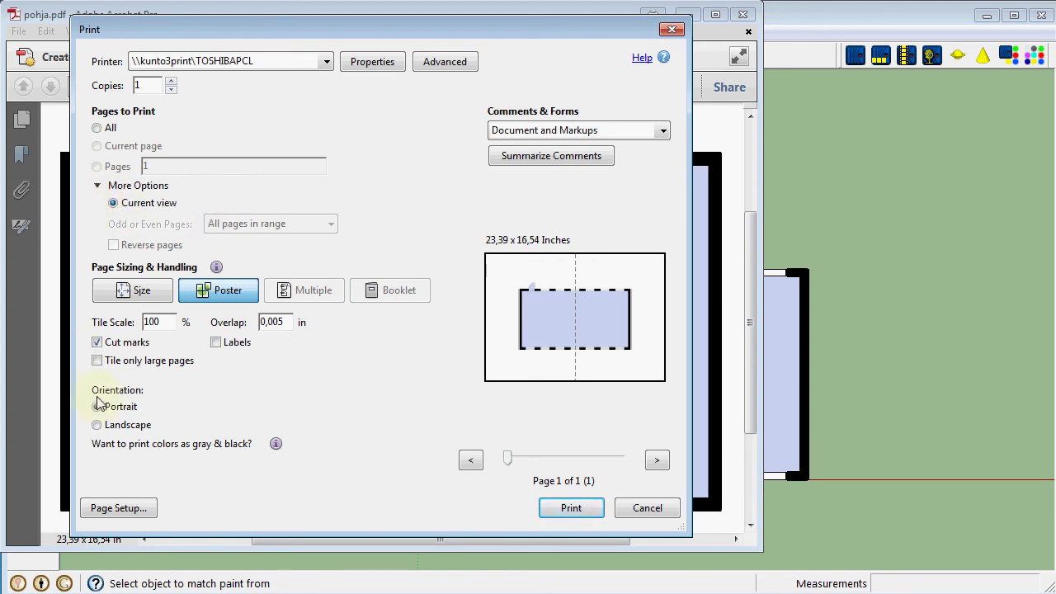
{"action": "left_click", "coordinate": [97, 425]}
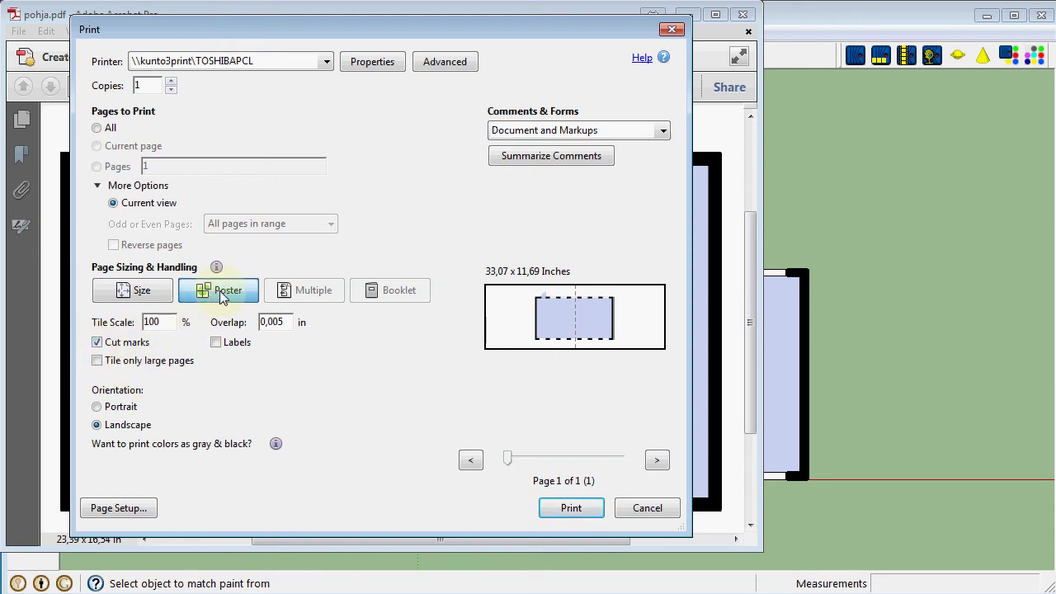
{"action": "left_click", "coordinate": [135, 295]}
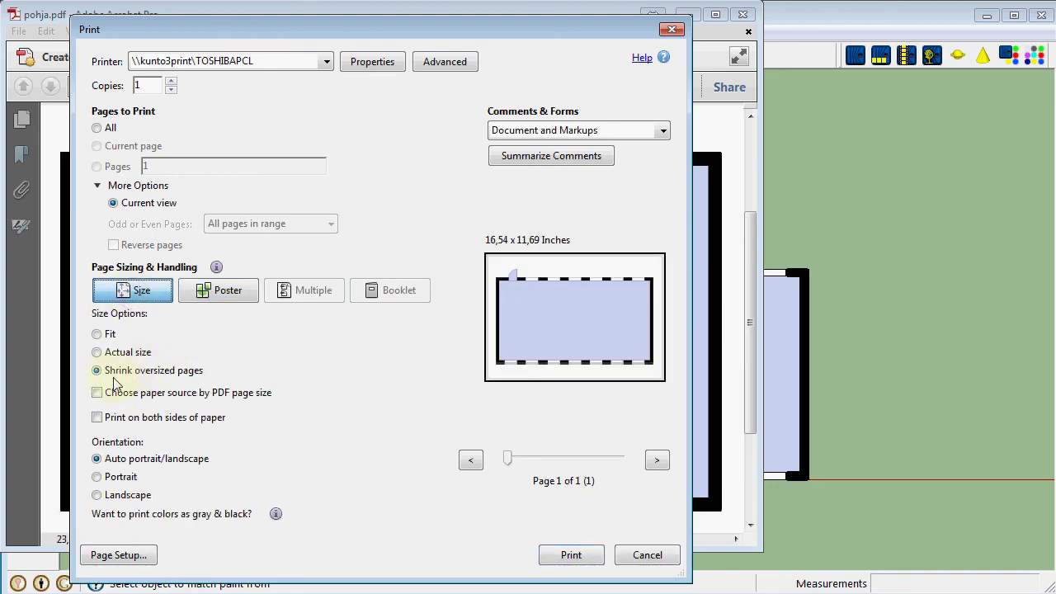
{"action": "left_click", "coordinate": [96, 351]}
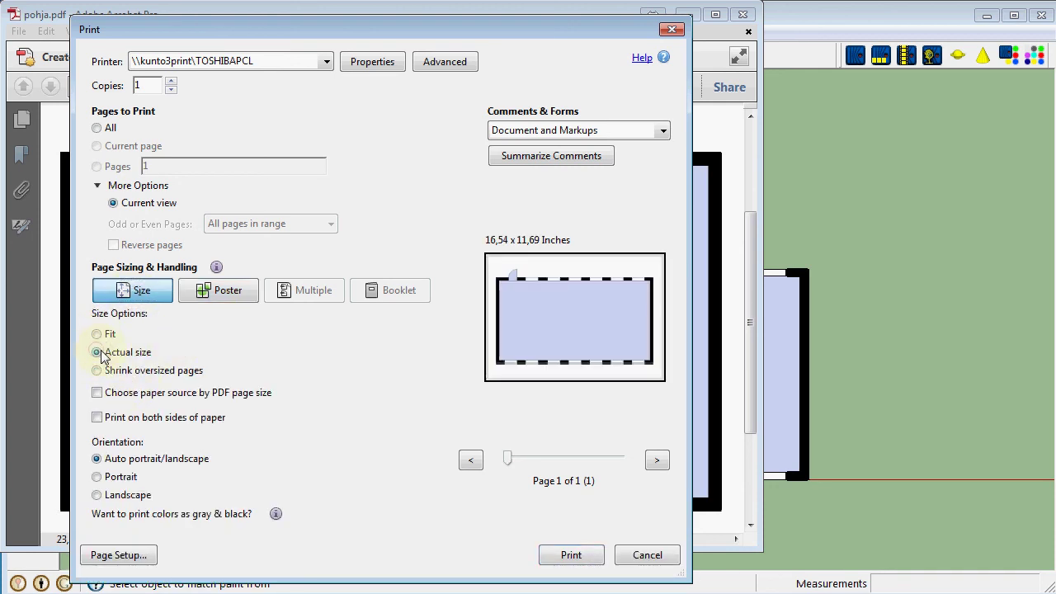